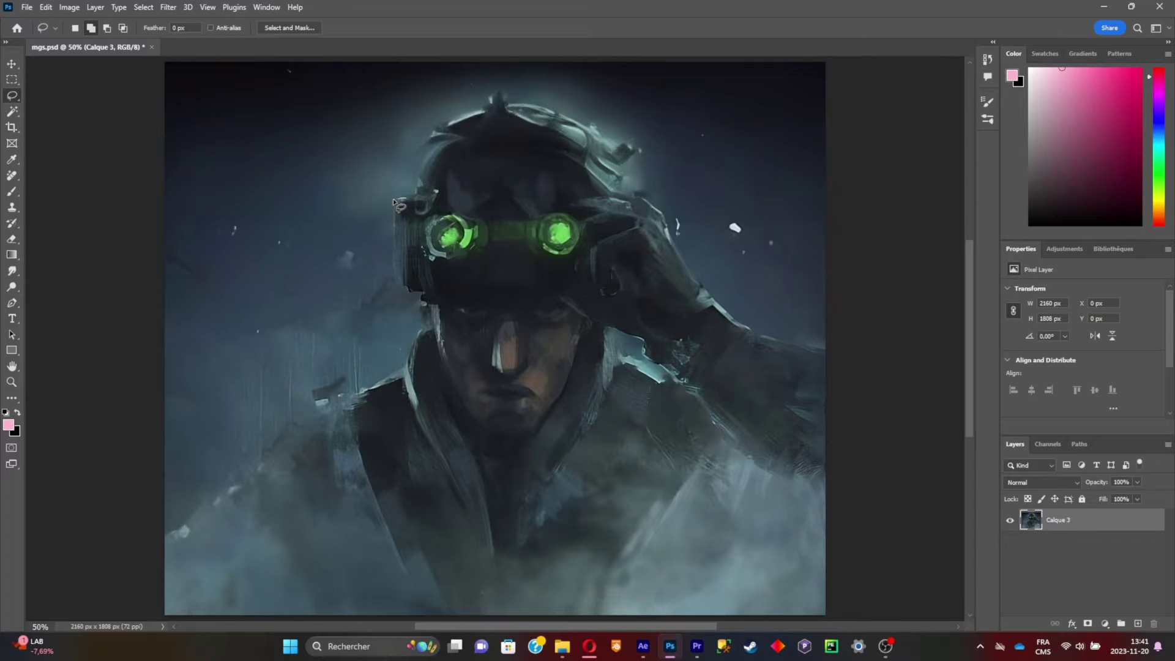
Lasso the goggles and raised hand and copy them onto a new Layer 1
{"action": "mouse_move", "coordinate": [395, 216]}
{"action": "left_mouse_down"}
{"action": "mouse_move", "coordinate": [399, 291]}
{"action": "mouse_move", "coordinate": [417, 302]}
{"action": "mouse_move", "coordinate": [578, 307]}
{"action": "mouse_move", "coordinate": [720, 425]}
{"action": "mouse_move", "coordinate": [910, 431]}
{"action": "mouse_move", "coordinate": [816, 347]}
{"action": "mouse_move", "coordinate": [738, 327]}
{"action": "mouse_move", "coordinate": [656, 203]}
{"action": "mouse_move", "coordinate": [407, 198]}
{"action": "left_mouse_up"}
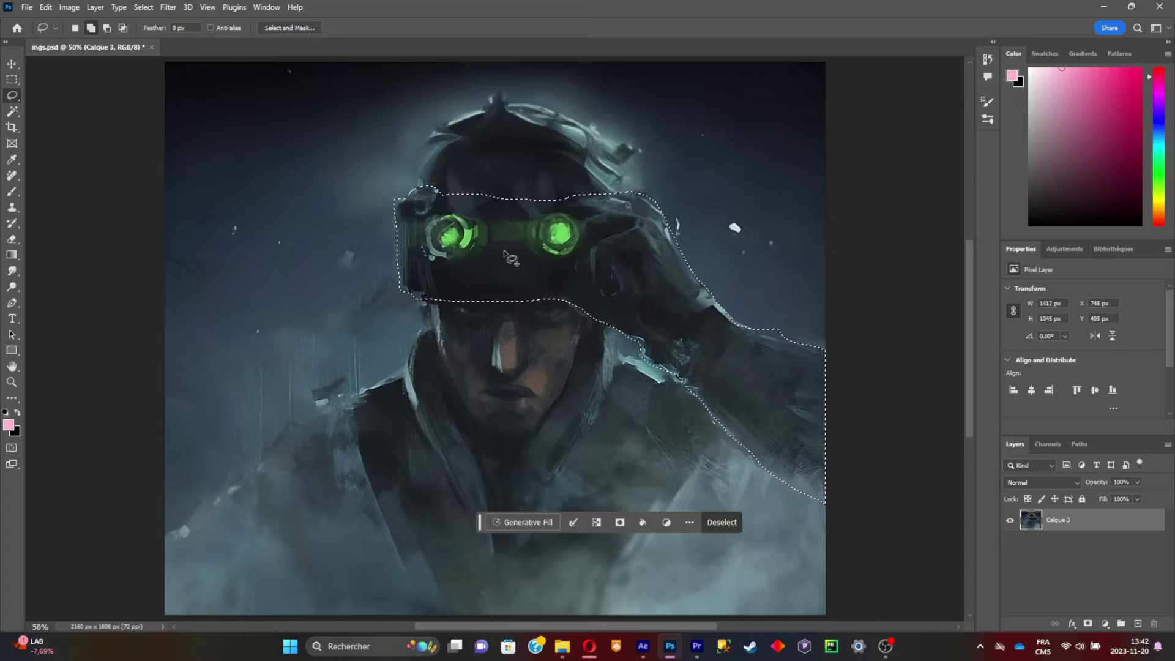
{"action": "key", "text": "ctrl+j"}
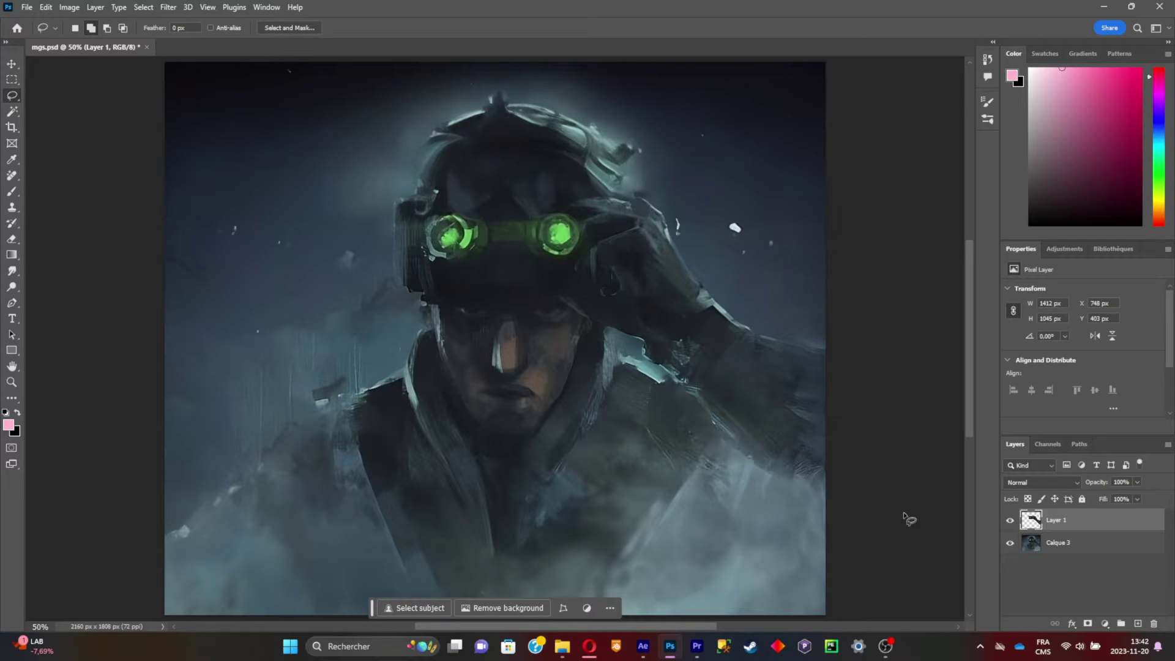
{"action": "left_click", "coordinate": [1010, 544]}
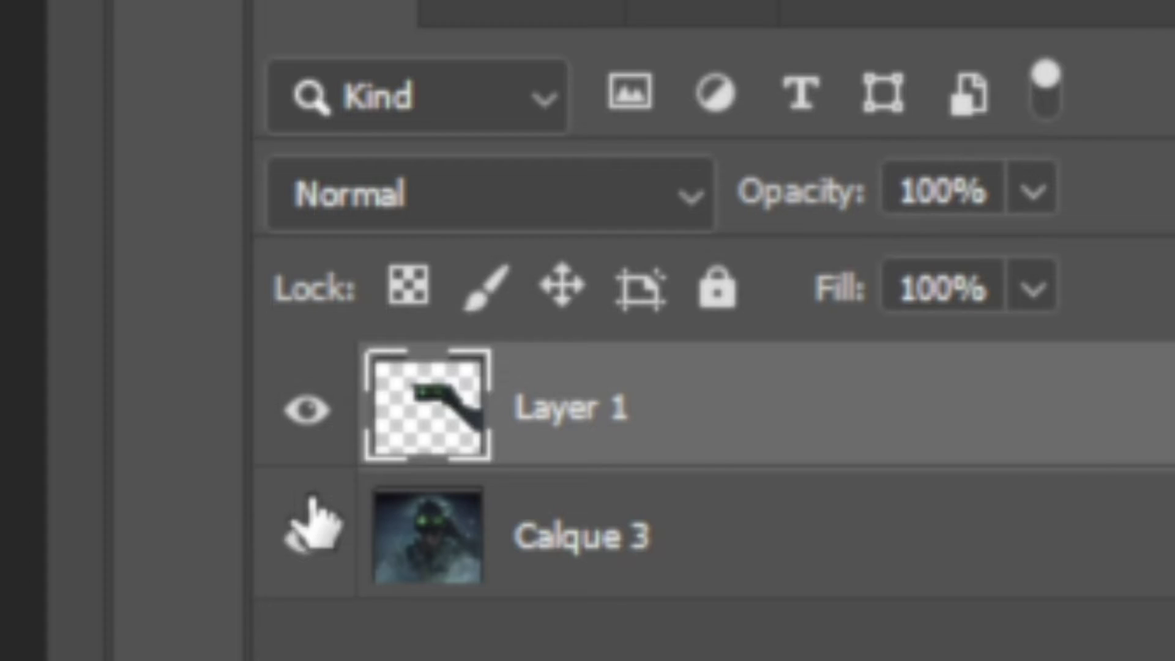
{"action": "left_click", "coordinate": [1010, 543]}
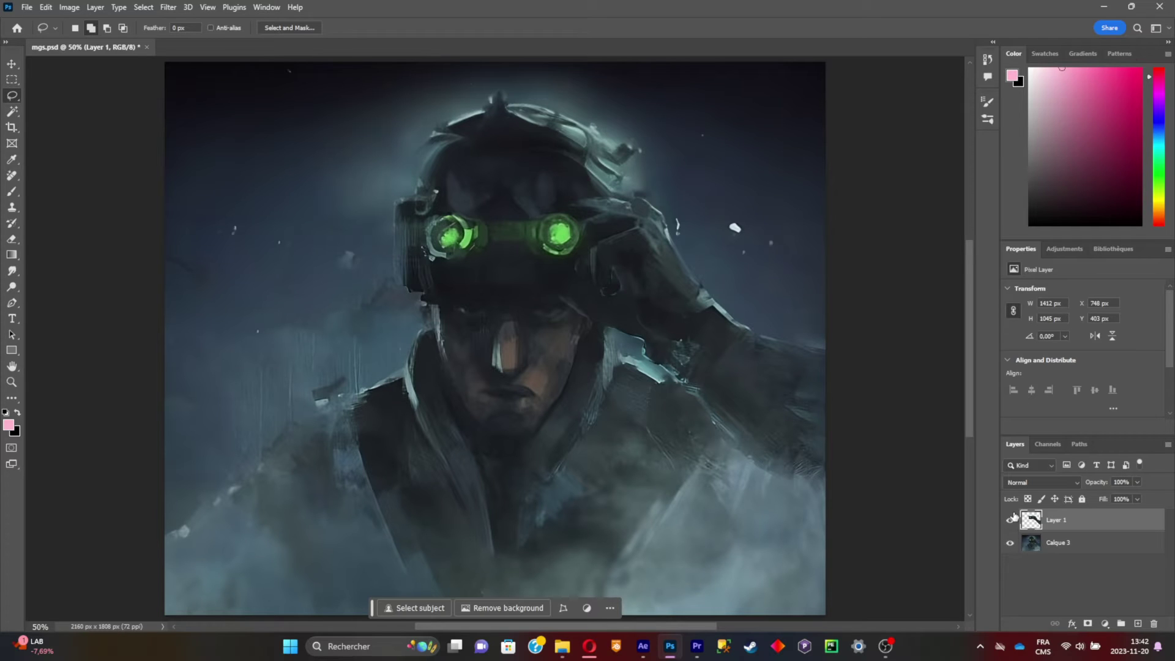
Hide Layer 1 and start outlining the goggles area on Calque 3
{"action": "left_click", "coordinate": [1012, 520]}
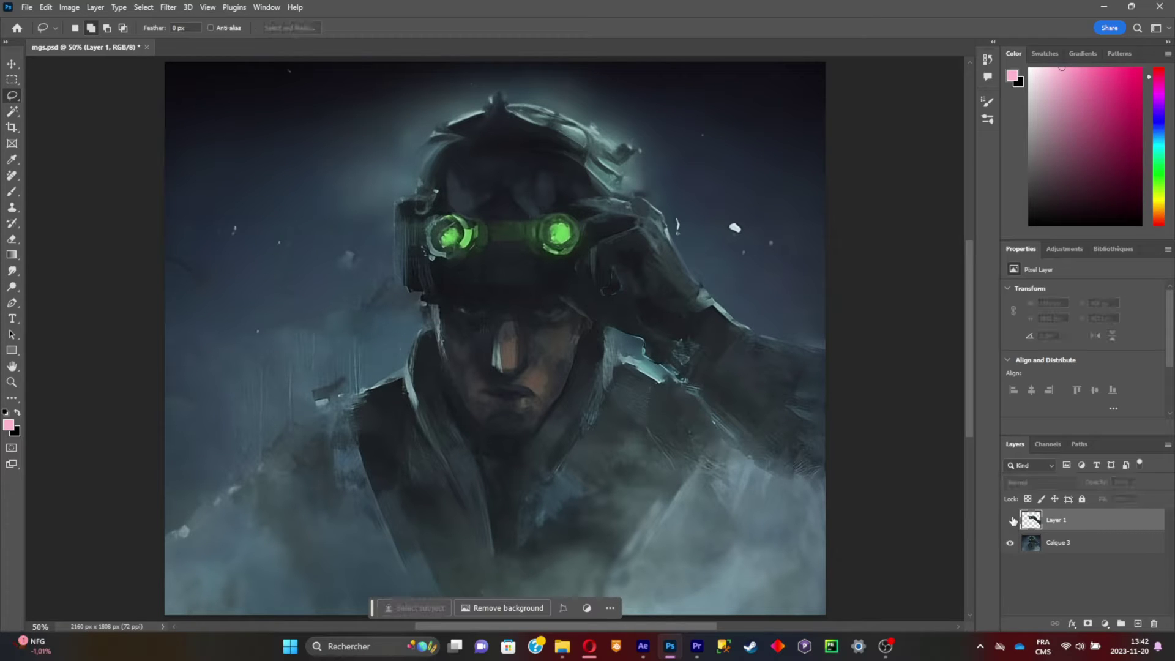
{"action": "left_click", "coordinate": [1059, 542]}
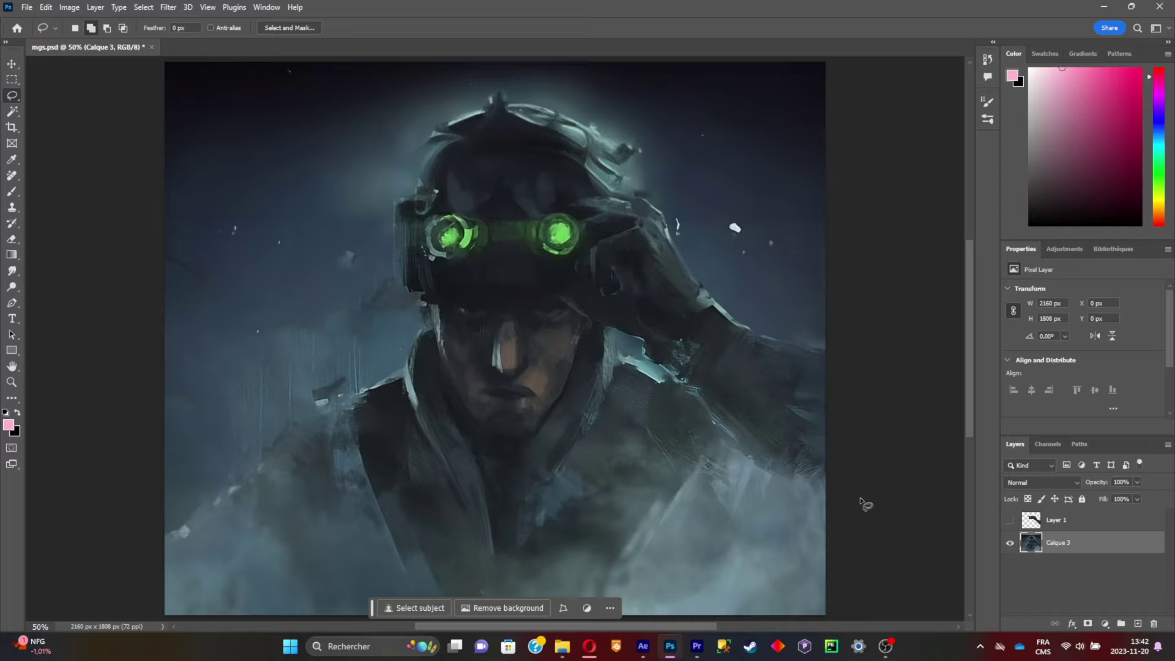
{"action": "mouse_move", "coordinate": [828, 345]}
{"action": "left_mouse_down"}
{"action": "mouse_move", "coordinate": [762, 318]}
{"action": "mouse_move", "coordinate": [704, 279]}
{"action": "left_mouse_up"}
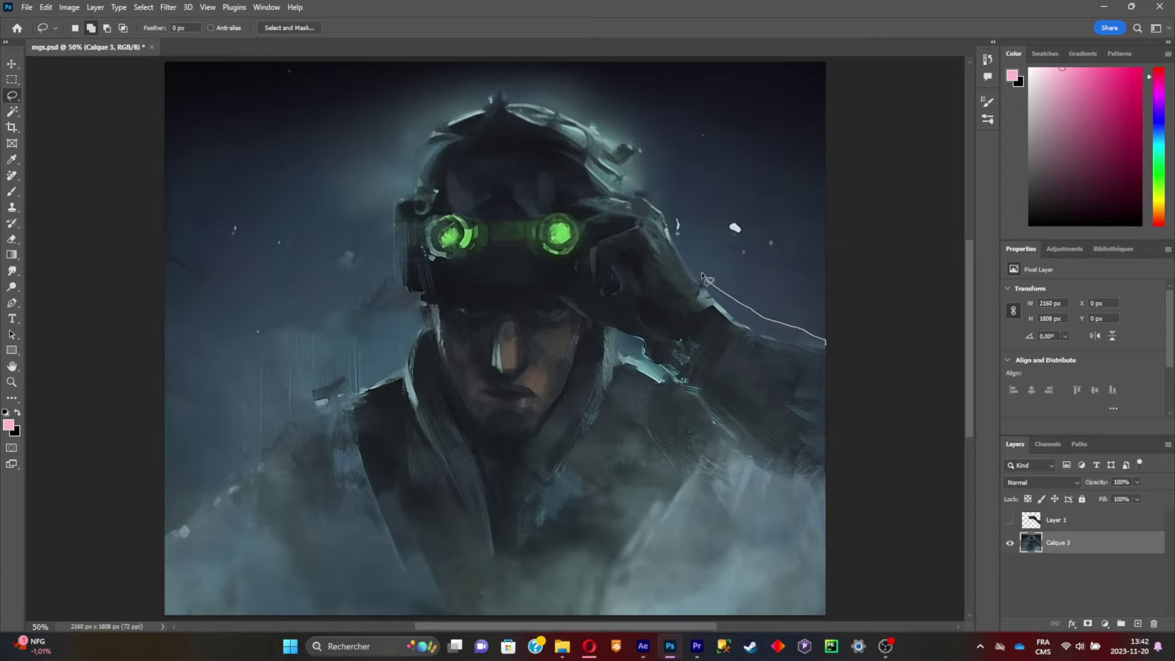
Erase the goggles and hand from Calque 3 with Delete and Fill Selection
{"action": "mouse_move", "coordinate": [636, 187]}
{"action": "left_mouse_down"}
{"action": "mouse_move", "coordinate": [488, 198]}
{"action": "mouse_move", "coordinate": [416, 186]}
{"action": "mouse_move", "coordinate": [379, 227]}
{"action": "mouse_move", "coordinate": [407, 296]}
{"action": "mouse_move", "coordinate": [572, 308]}
{"action": "mouse_move", "coordinate": [804, 512]}
{"action": "mouse_move", "coordinate": [838, 517]}
{"action": "left_mouse_up"}
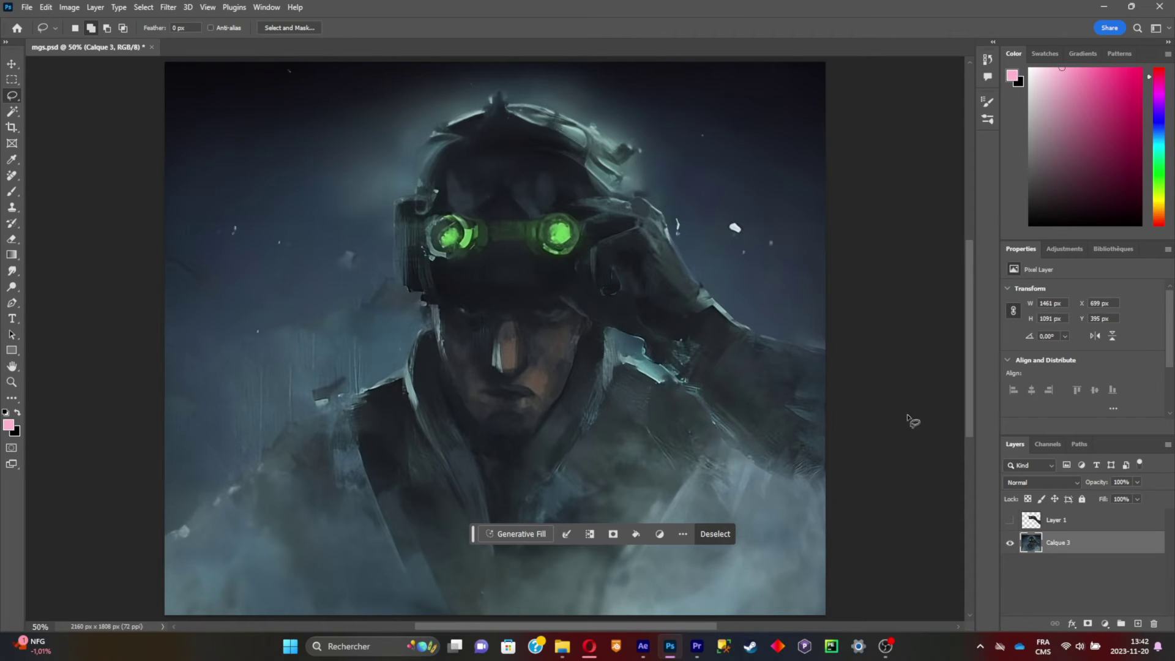
{"action": "right_click", "coordinate": [685, 317]}
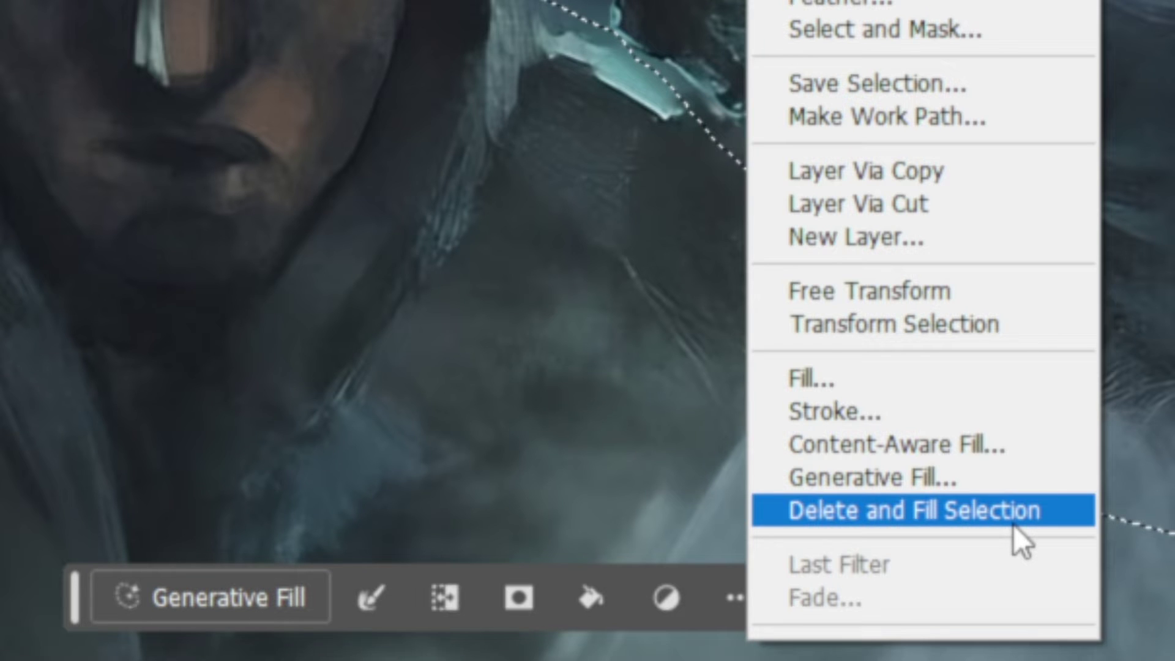
{"action": "left_click", "coordinate": [765, 508]}
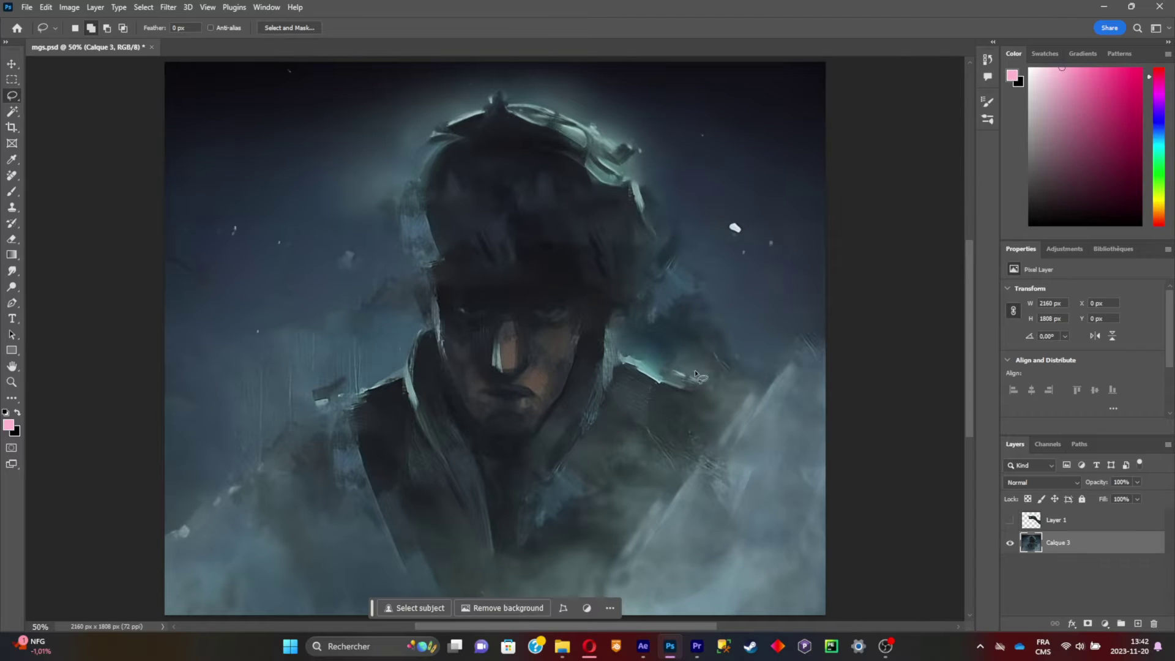
Show Layer 1 again and shift the goggles and hand slightly left
{"action": "left_click", "coordinate": [1010, 520]}
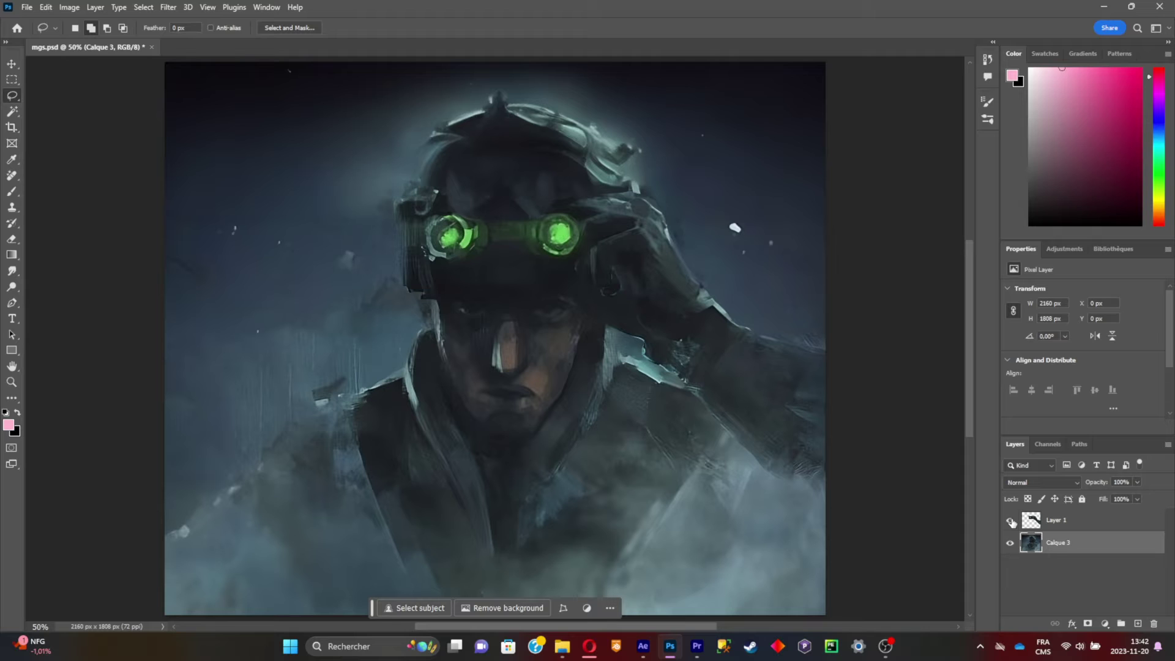
{"action": "left_click", "coordinate": [1054, 525]}
{"action": "left_click", "coordinate": [14, 65]}
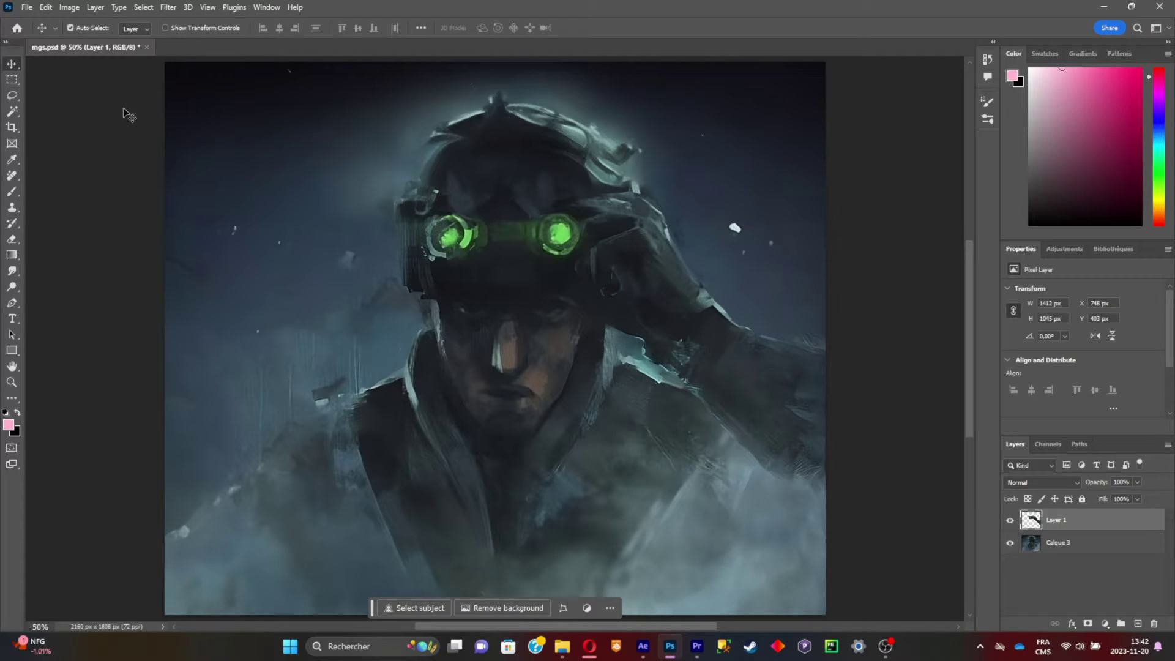
{"action": "left_click_drag", "start_coordinate": [575, 235], "coordinate": [510, 229]}
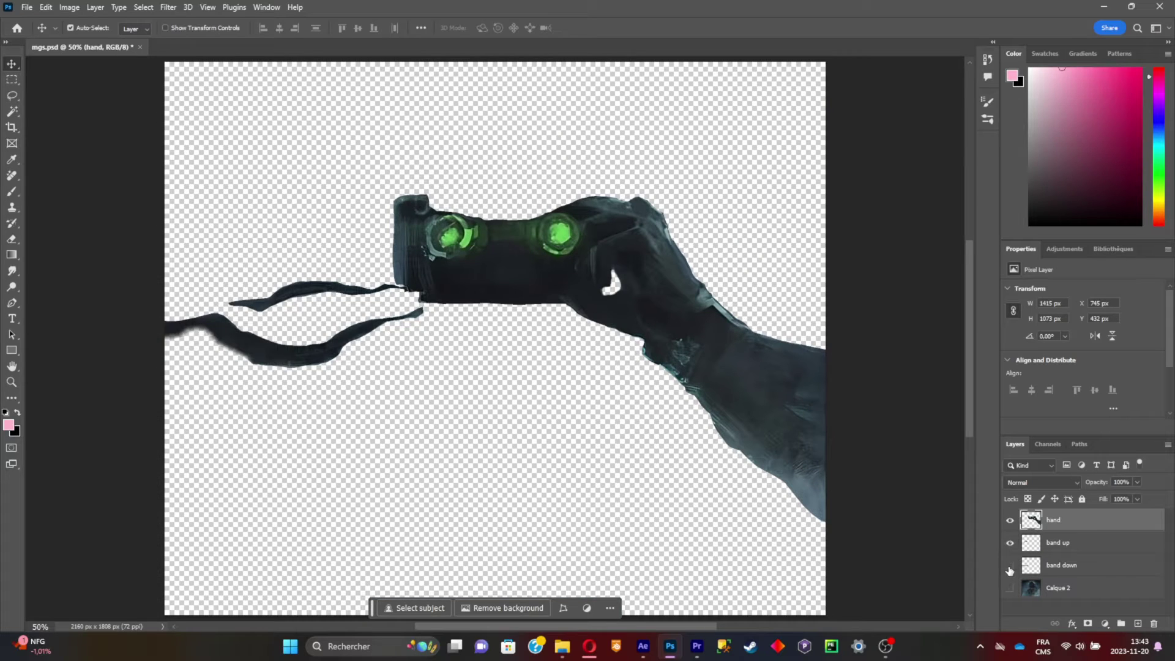
Hide the band down, band up and hand layers
{"action": "left_click", "coordinate": [1010, 570]}
{"action": "left_click", "coordinate": [1010, 543]}
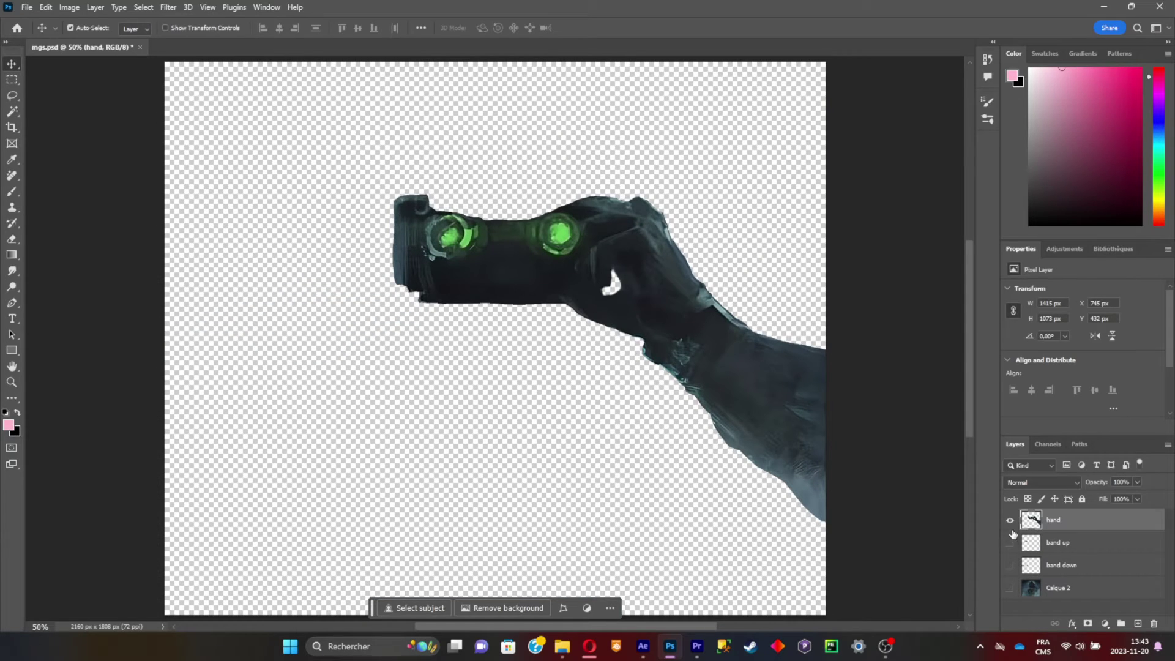
{"action": "left_click", "coordinate": [1010, 520]}
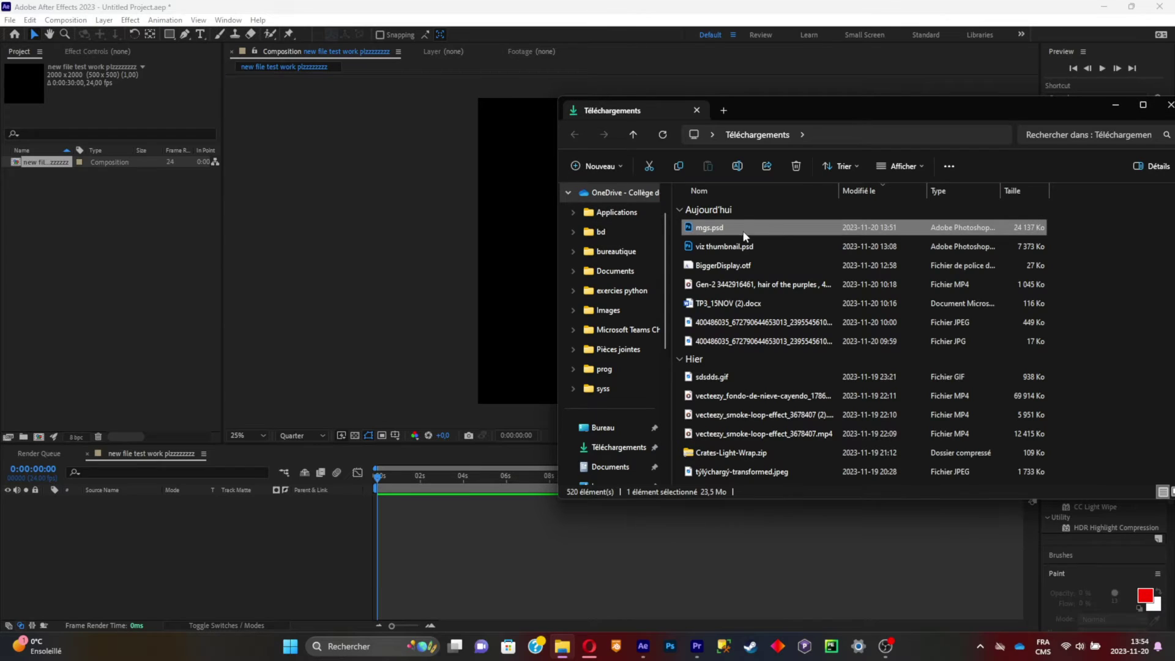
Import mgs.psd as a composition, add it to the current comp, and open the mgs comp
{"action": "left_click_drag", "start_coordinate": [745, 236], "coordinate": [140, 270]}
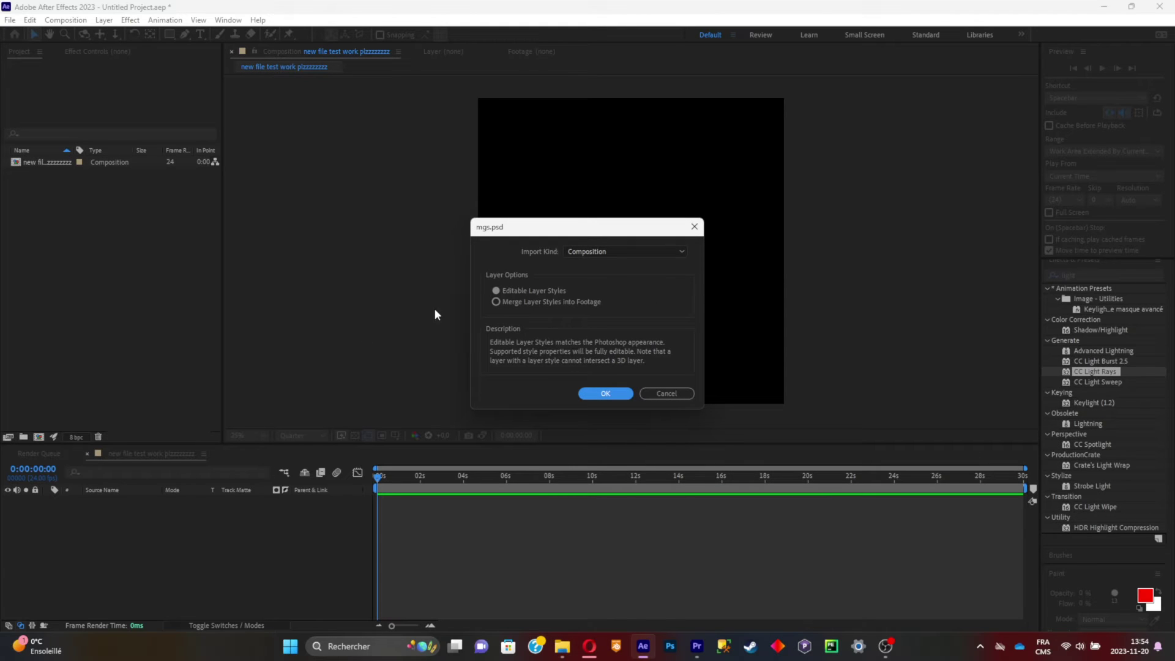
{"action": "left_click", "coordinate": [606, 393]}
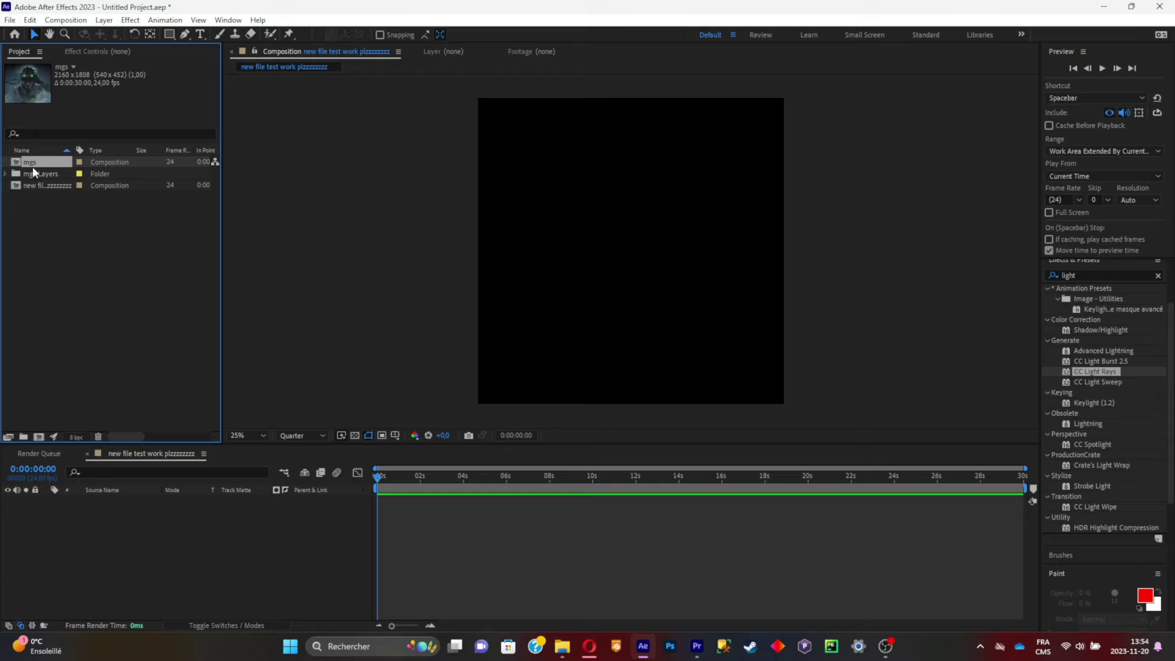
{"action": "left_click_drag", "start_coordinate": [38, 169], "coordinate": [101, 514]}
{"action": "left_click", "coordinate": [48, 500]}
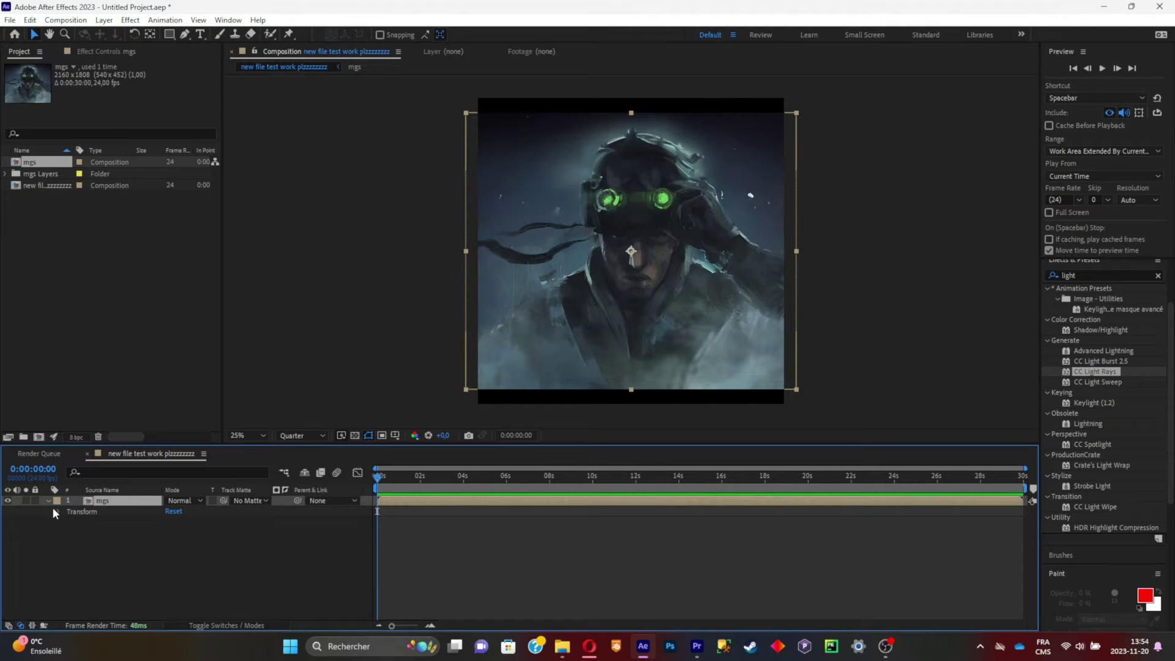
{"action": "left_click", "coordinate": [59, 512]}
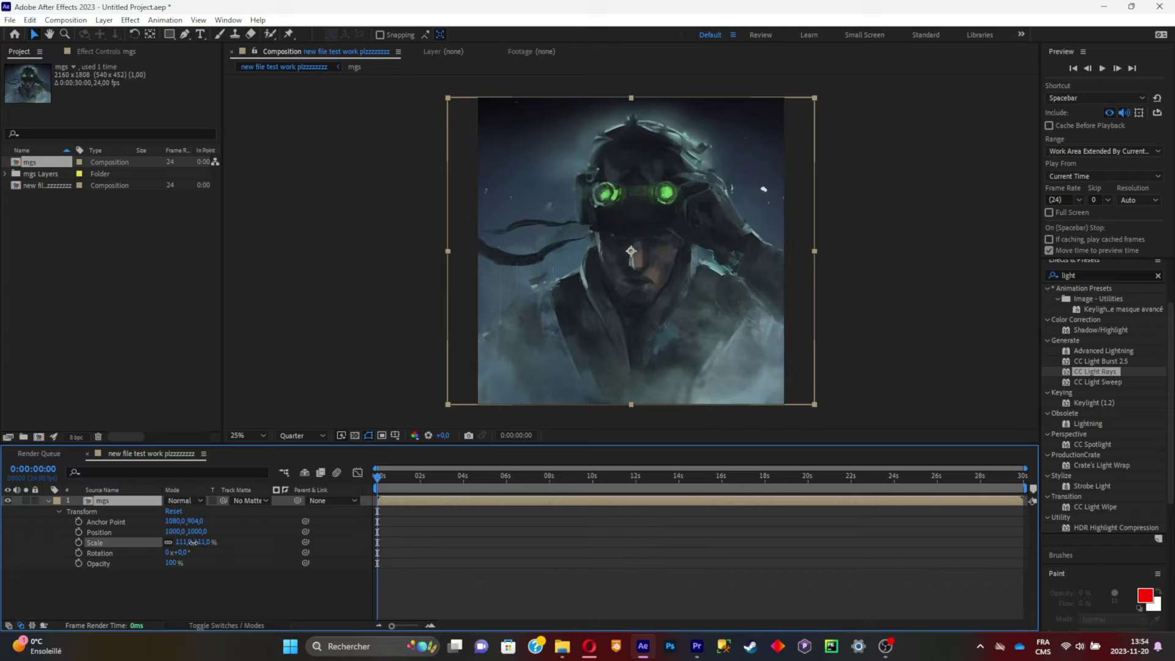
{"action": "double_click", "coordinate": [132, 501]}
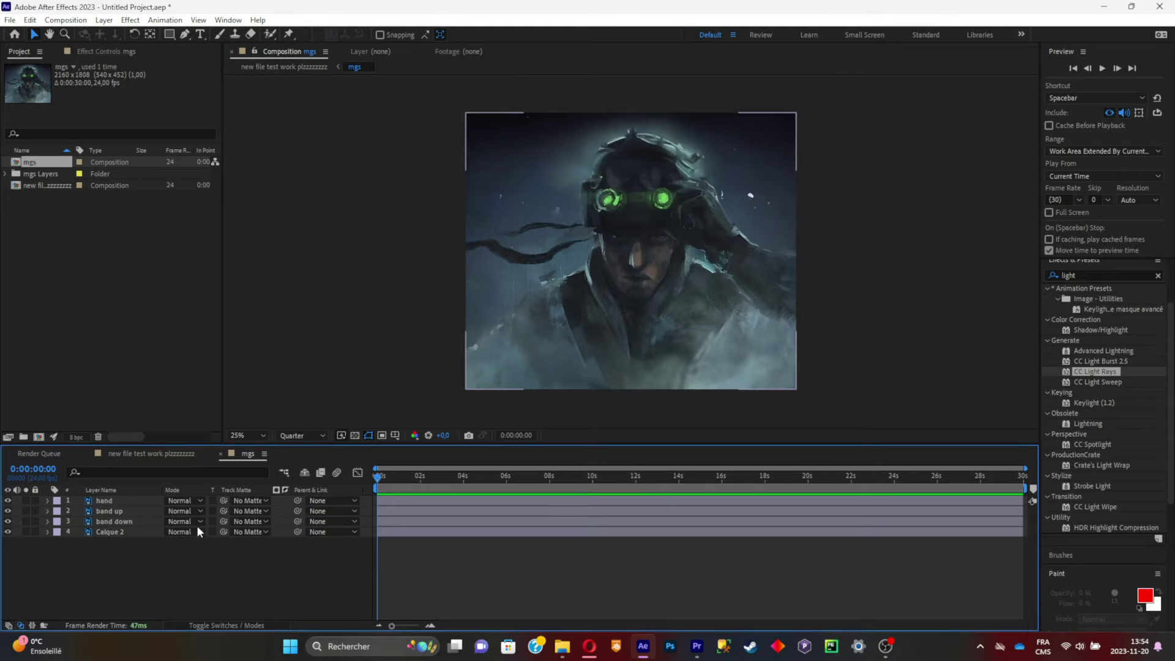
Move the hand layer's anchor point to its right edge with Pan Behind
{"action": "left_click", "coordinate": [112, 502]}
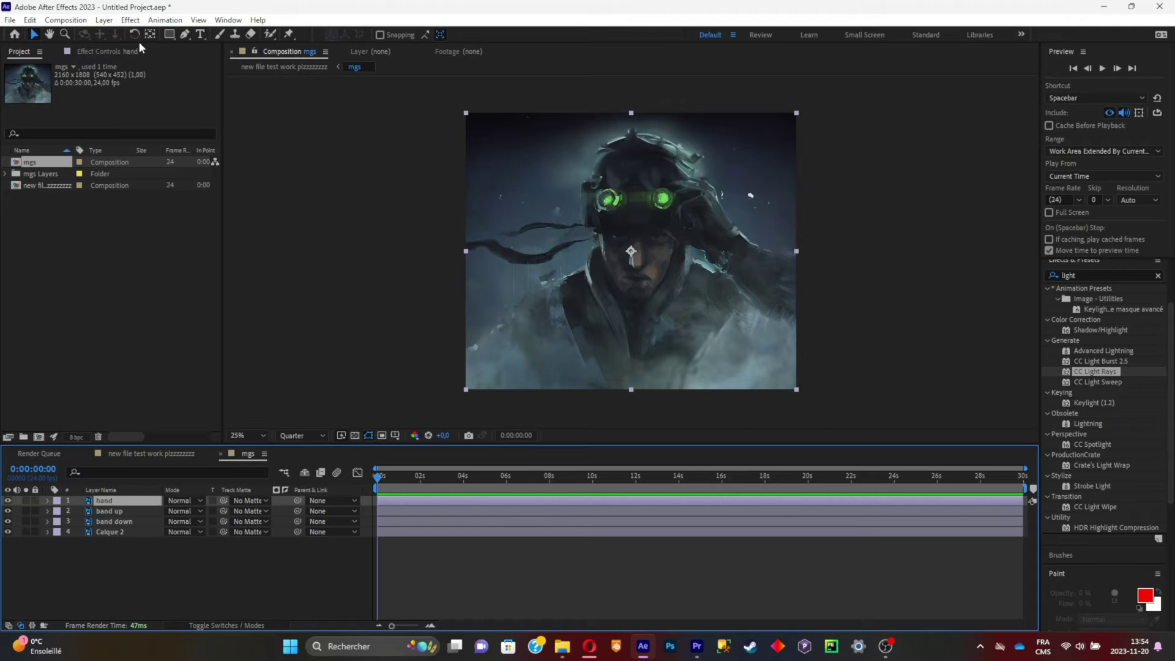
{"action": "key", "text": "y"}
{"action": "left_click_drag", "start_coordinate": [631, 252], "coordinate": [796, 292]}
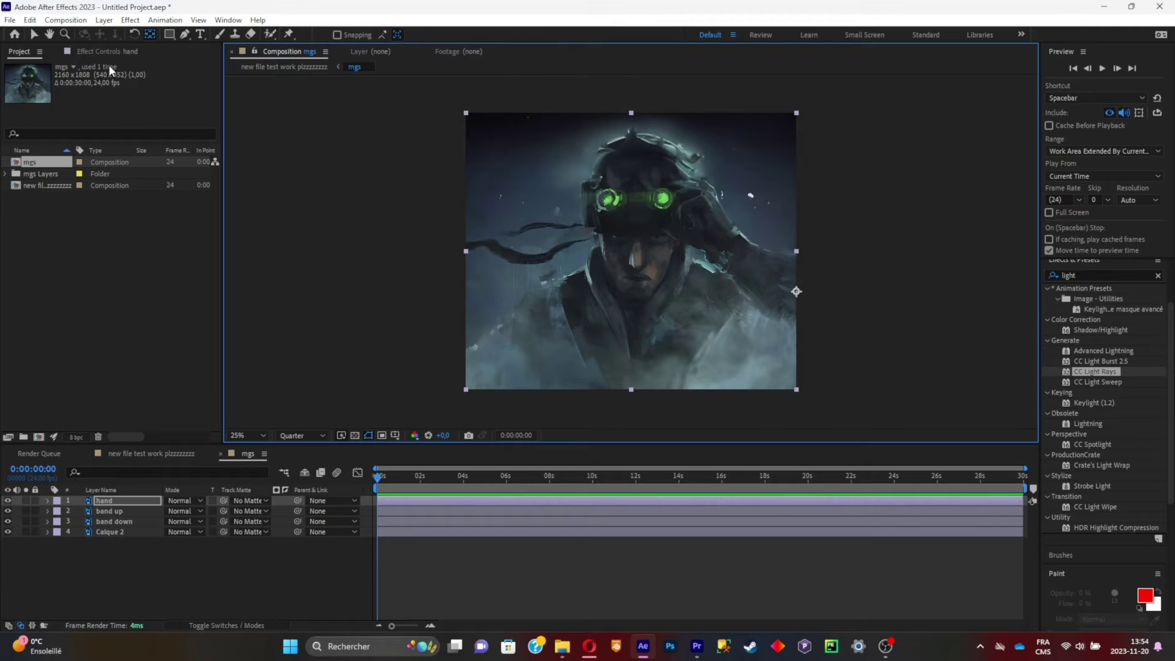
{"action": "key", "text": "v"}
Keyframe the hand's Position at 0s and about 2s, starting lower at 2160,1355
{"action": "left_click", "coordinate": [47, 501]}
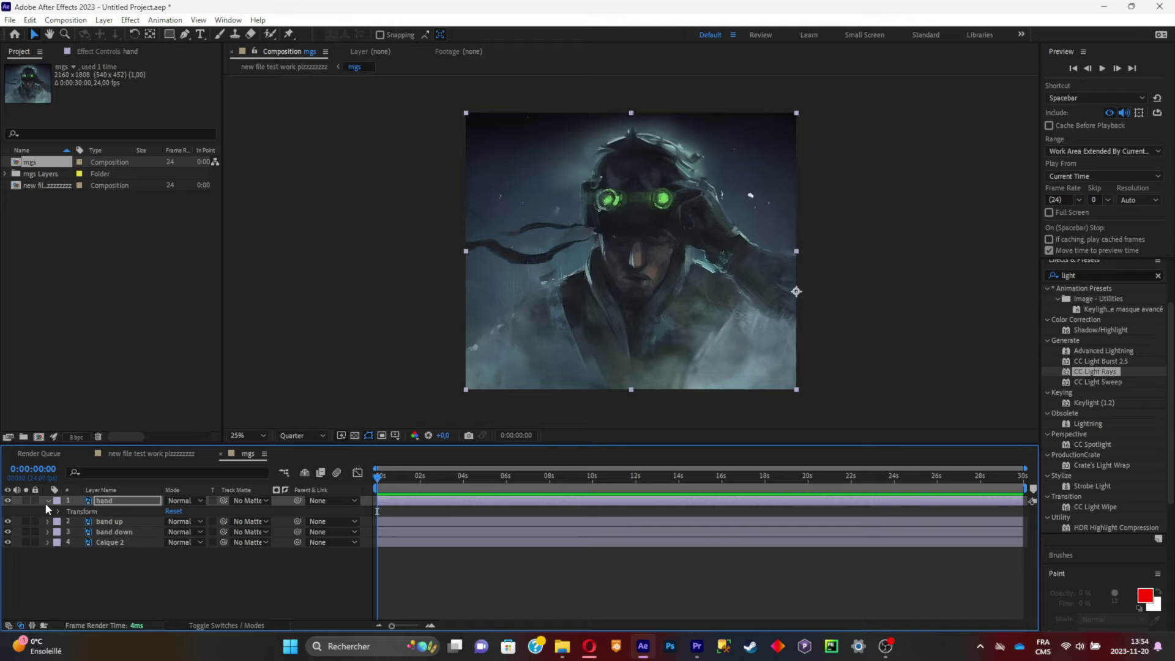
{"action": "left_click", "coordinate": [59, 512]}
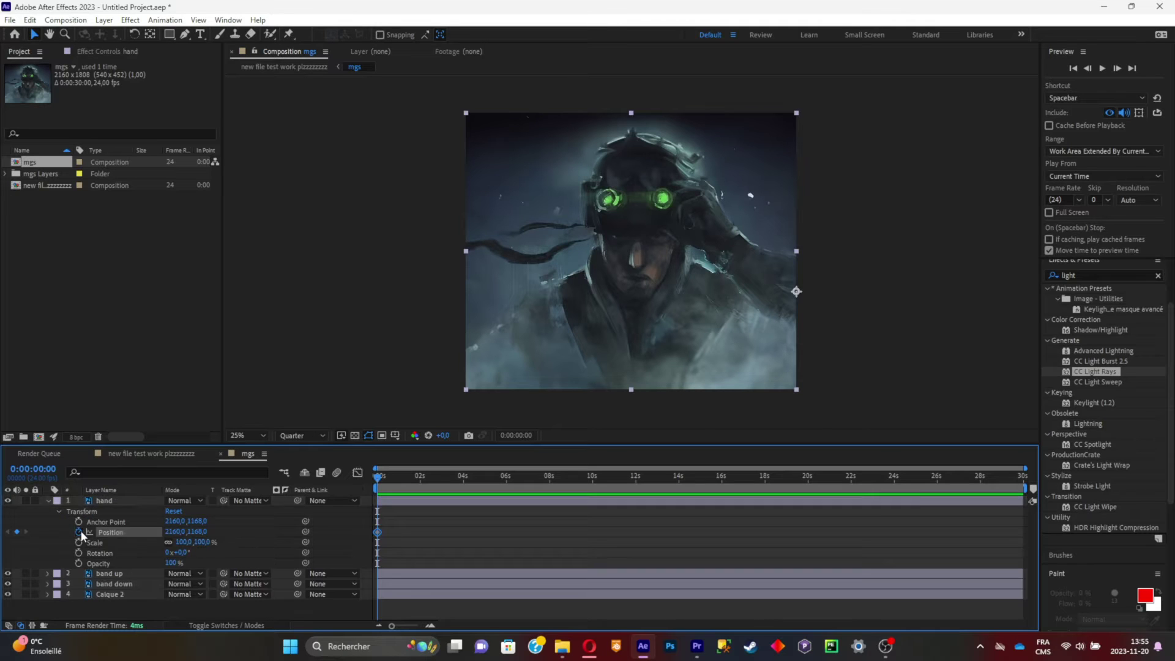
{"action": "left_click", "coordinate": [79, 532]}
{"action": "left_click", "coordinate": [428, 483]}
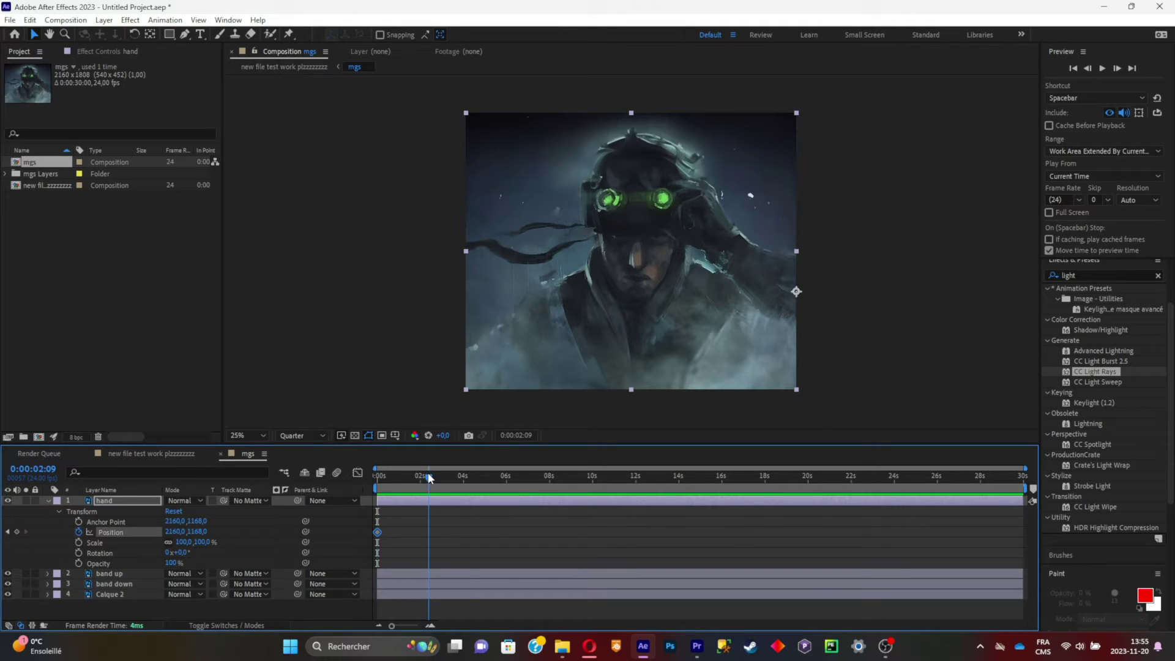
{"action": "left_click", "coordinate": [16, 531]}
{"action": "left_click", "coordinate": [8, 532]}
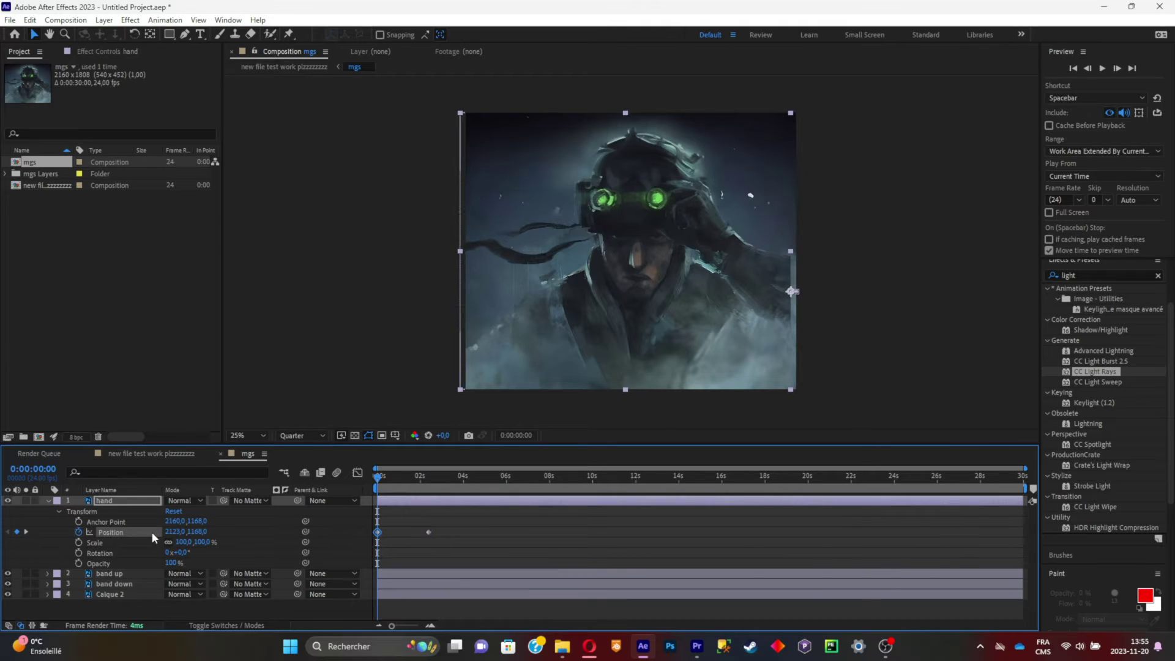
{"action": "left_click_drag", "start_coordinate": [187, 531], "coordinate": [310, 537]}
{"action": "key", "text": "space"}
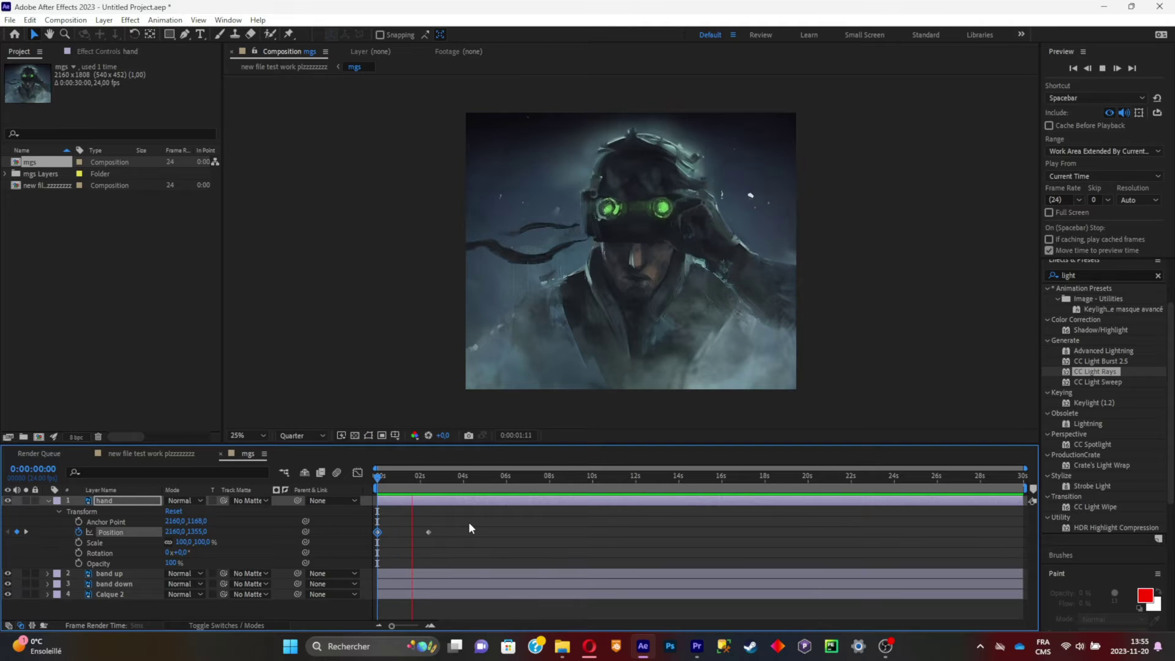
{"action": "key", "text": "space"}
Apply Easy Ease to both hand Position keyframes and preview the rise
{"action": "left_click_drag", "start_coordinate": [452, 558], "coordinate": [373, 525]}
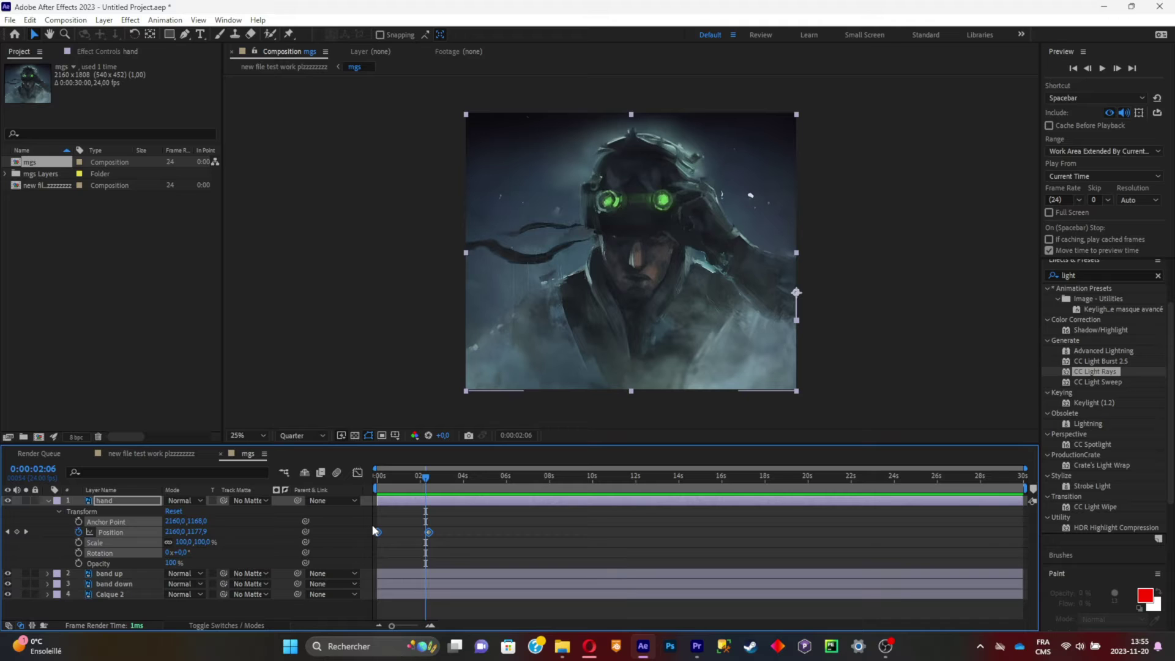
{"action": "key", "text": "F9"}
{"action": "left_click_drag", "start_coordinate": [438, 491], "coordinate": [365, 488]}
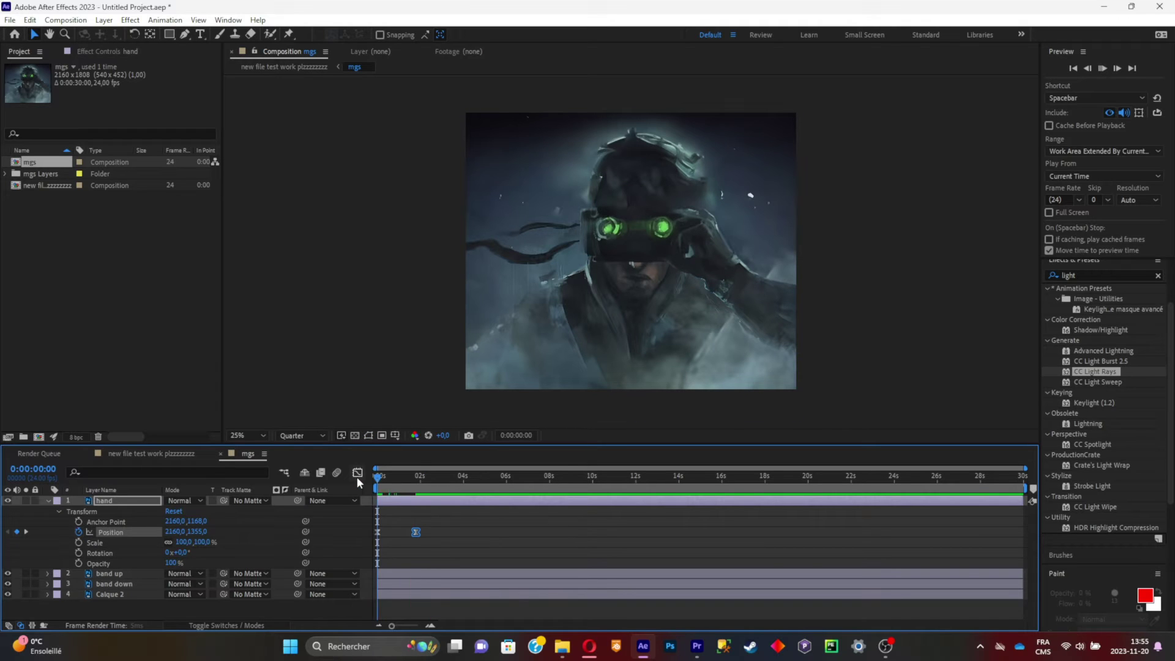
{"action": "key", "text": "space"}
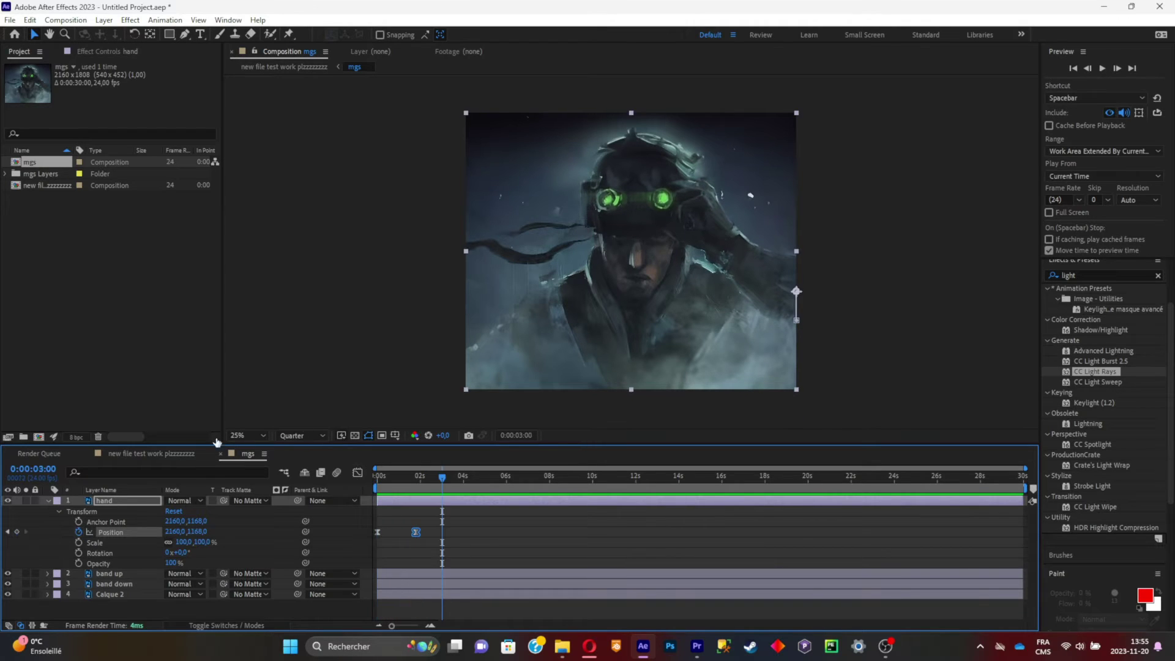
Move band down above band up and hide the hand, band up and Calque 2 layers
{"action": "left_click", "coordinate": [47, 501]}
{"action": "left_click_drag", "start_coordinate": [117, 521], "coordinate": [123, 509]}
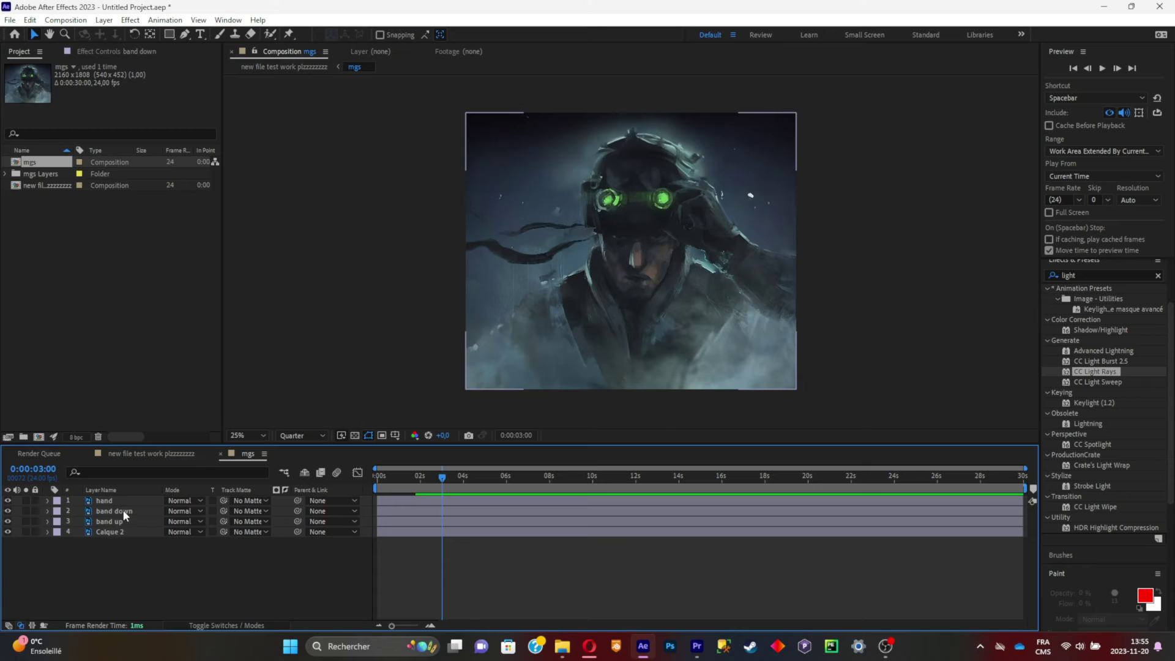
{"action": "left_click", "coordinate": [8, 501]}
{"action": "left_click", "coordinate": [7, 521]}
{"action": "left_click", "coordinate": [8, 532]}
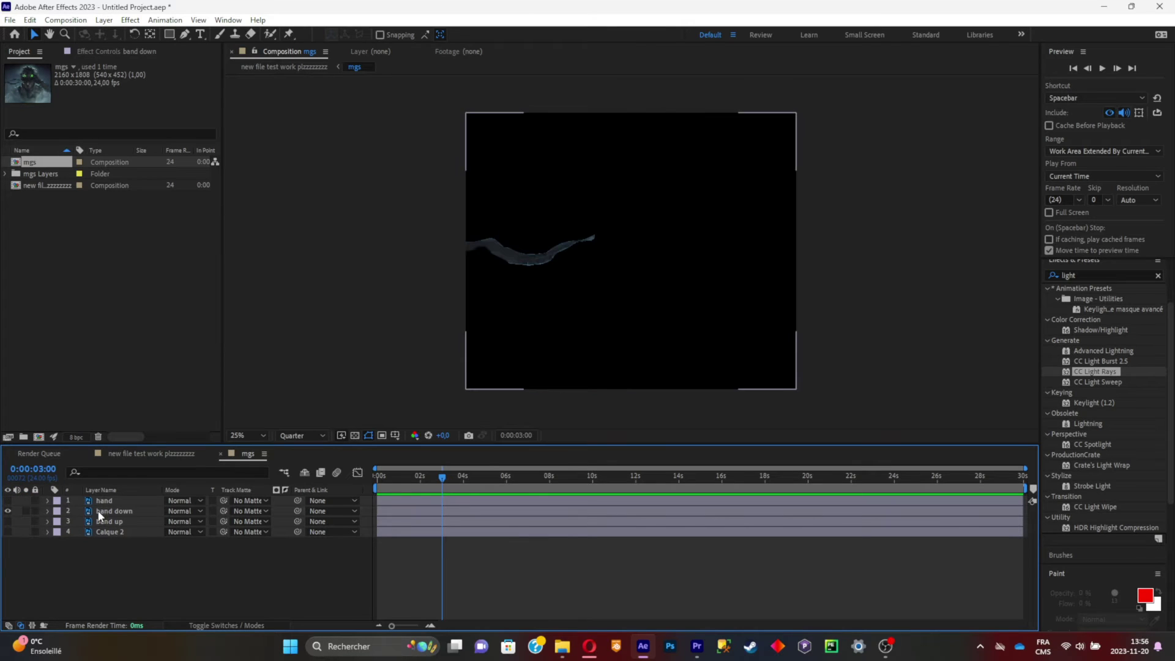
{"action": "left_click", "coordinate": [98, 511]}
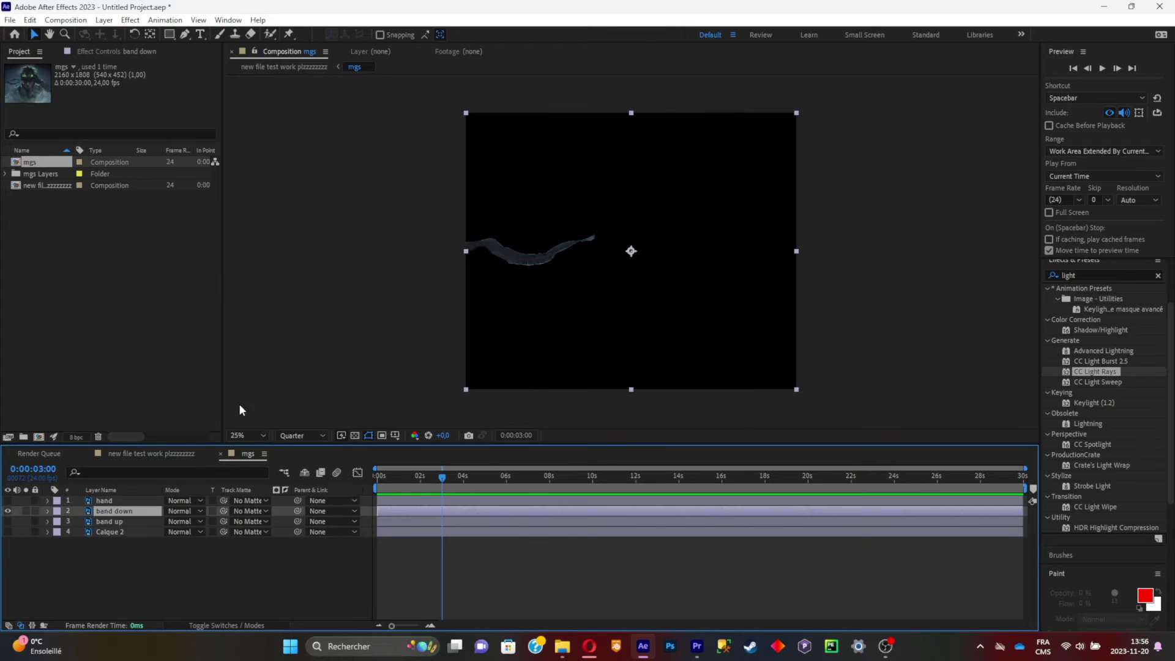
Place puppet pins along the band down strap from its right end toward the left
{"action": "left_click", "coordinate": [289, 35]}
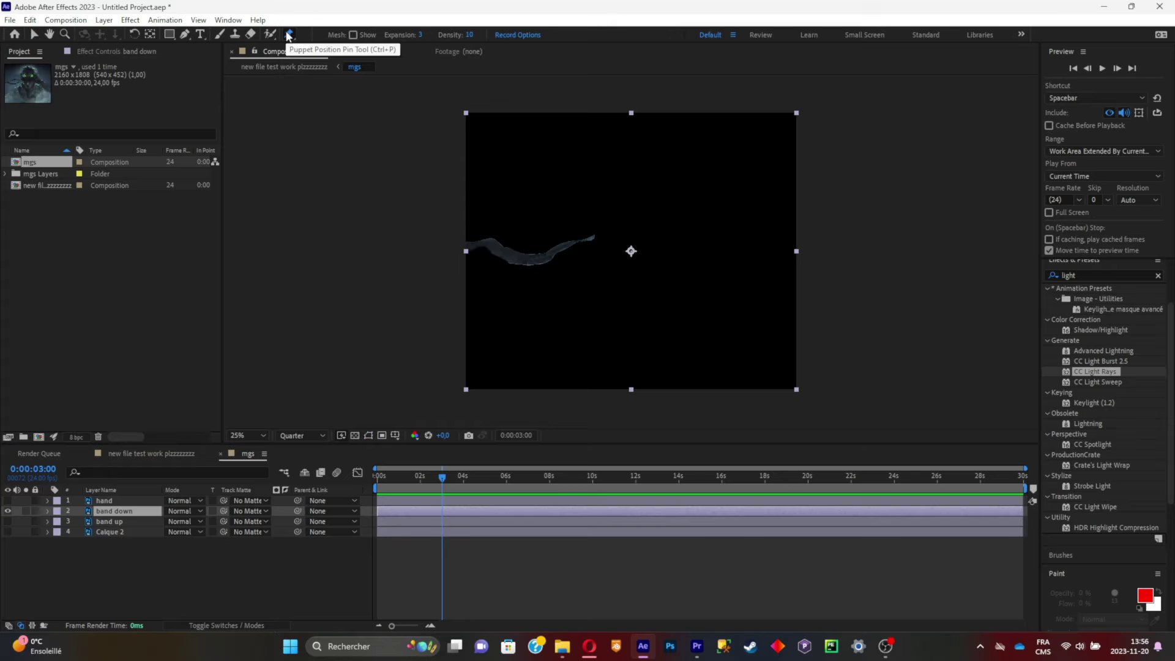
{"action": "left_click", "coordinate": [589, 239]}
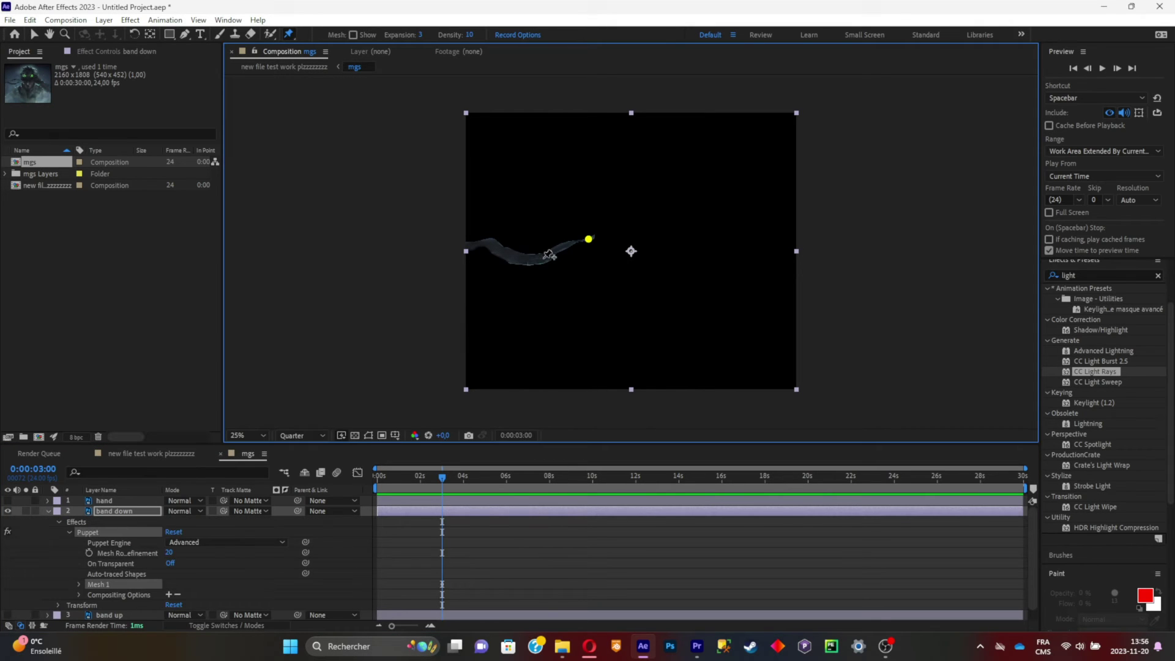
{"action": "left_click", "coordinate": [499, 246]}
{"action": "left_click", "coordinate": [468, 244]}
Run the AFPHairRig_03_51.jsx script to rig the strap's puppet pins
{"action": "left_click", "coordinate": [12, 21]}
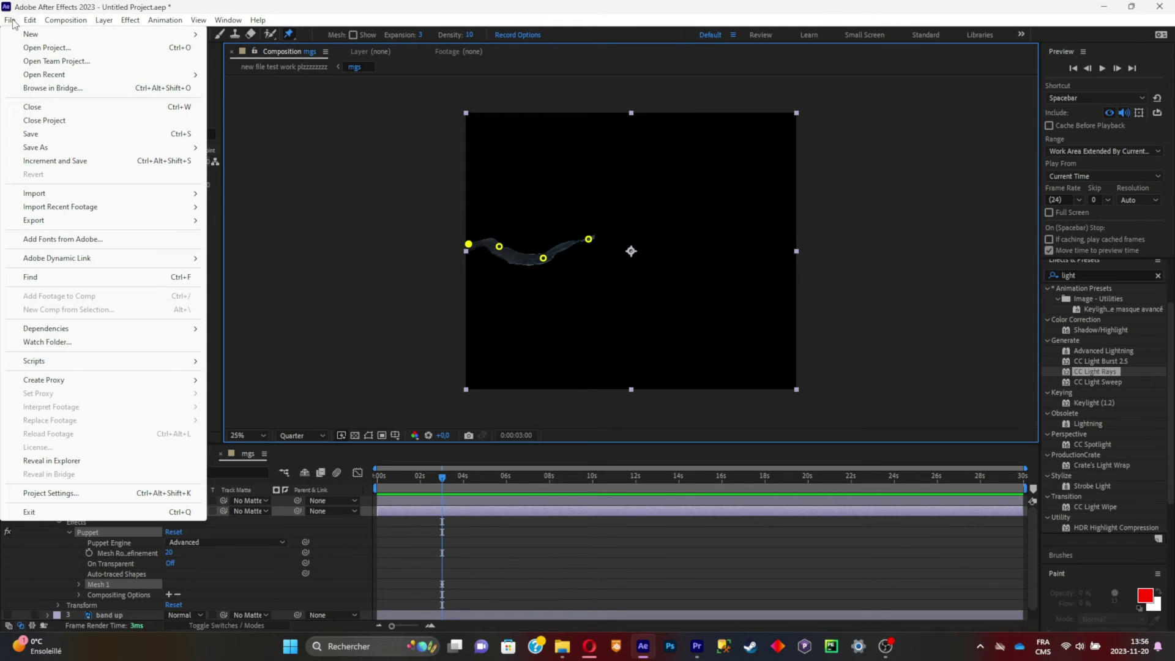
{"action": "mouse_move", "coordinate": [75, 358]}
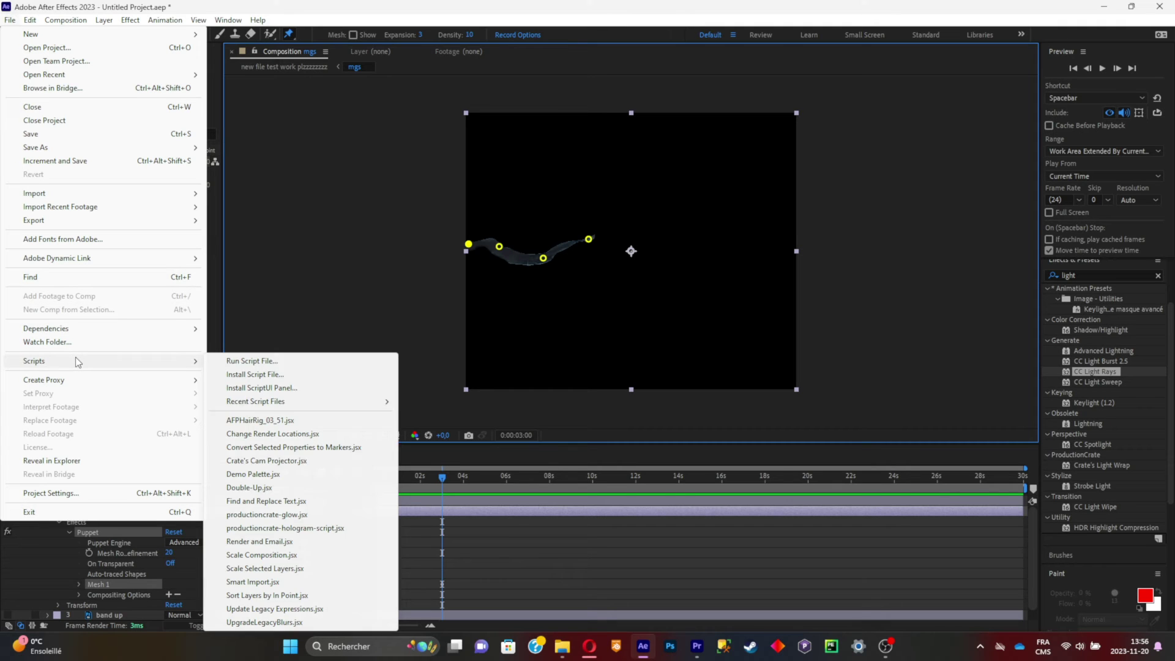
{"action": "left_click", "coordinate": [240, 421]}
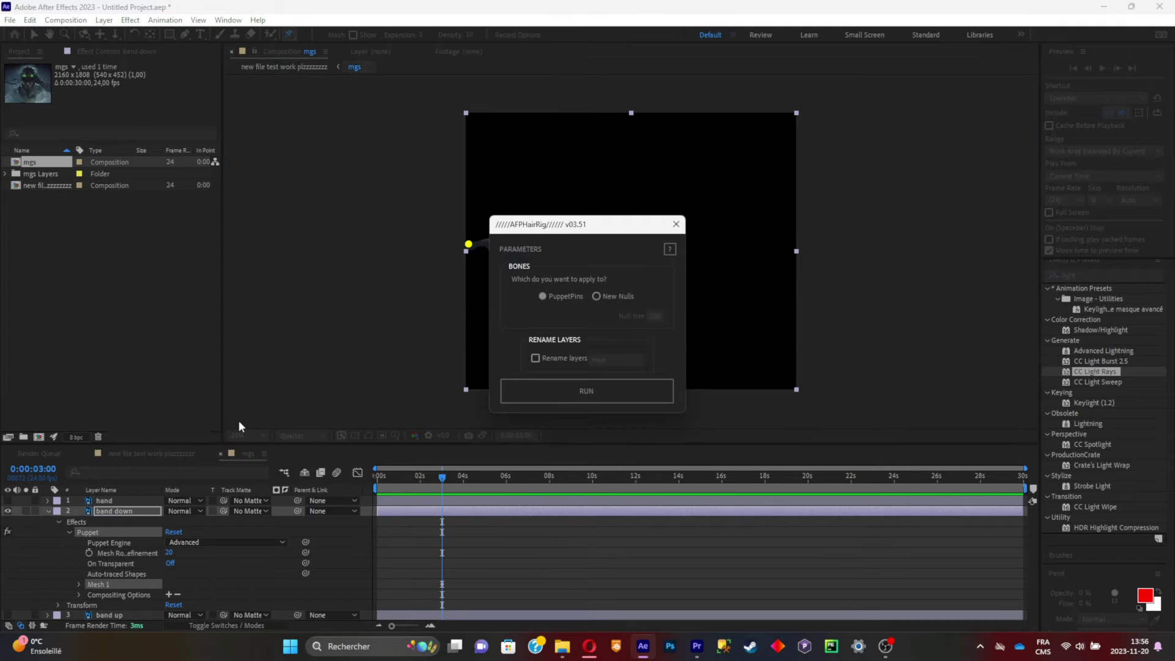
{"action": "left_click", "coordinate": [538, 391]}
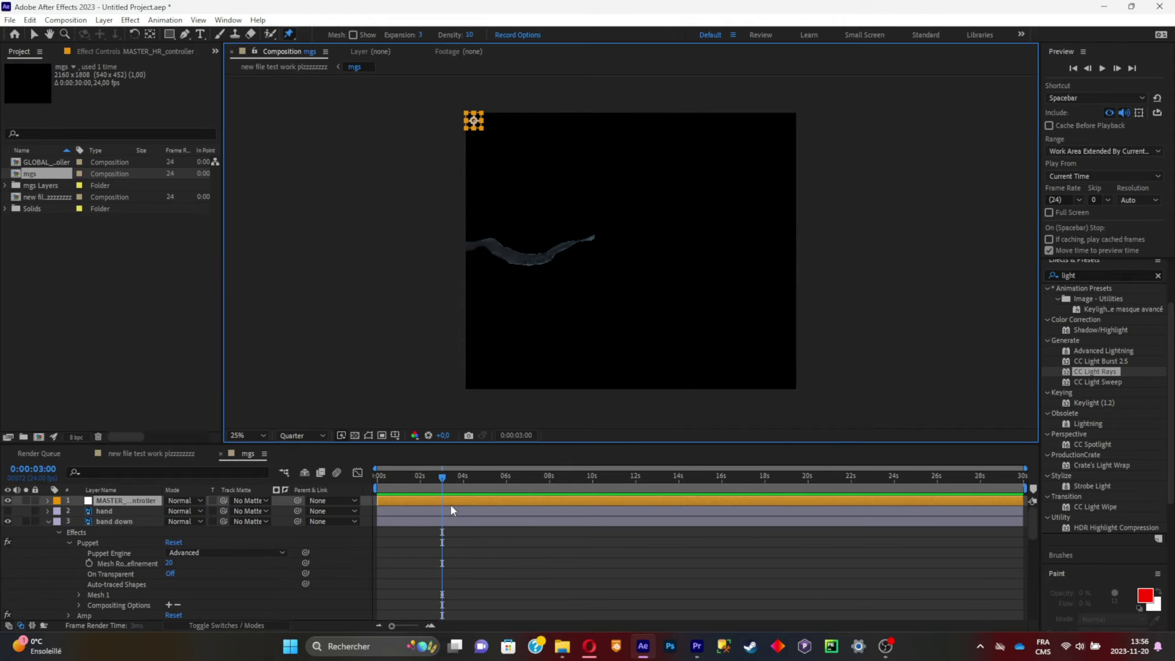
Preview the swaying strap and make the hidden layers visible again
{"action": "mouse_move", "coordinate": [444, 474]}
{"action": "left_mouse_down"}
{"action": "mouse_move", "coordinate": [394, 475]}
{"action": "mouse_move", "coordinate": [433, 477]}
{"action": "left_mouse_up"}
{"action": "key", "text": "space"}
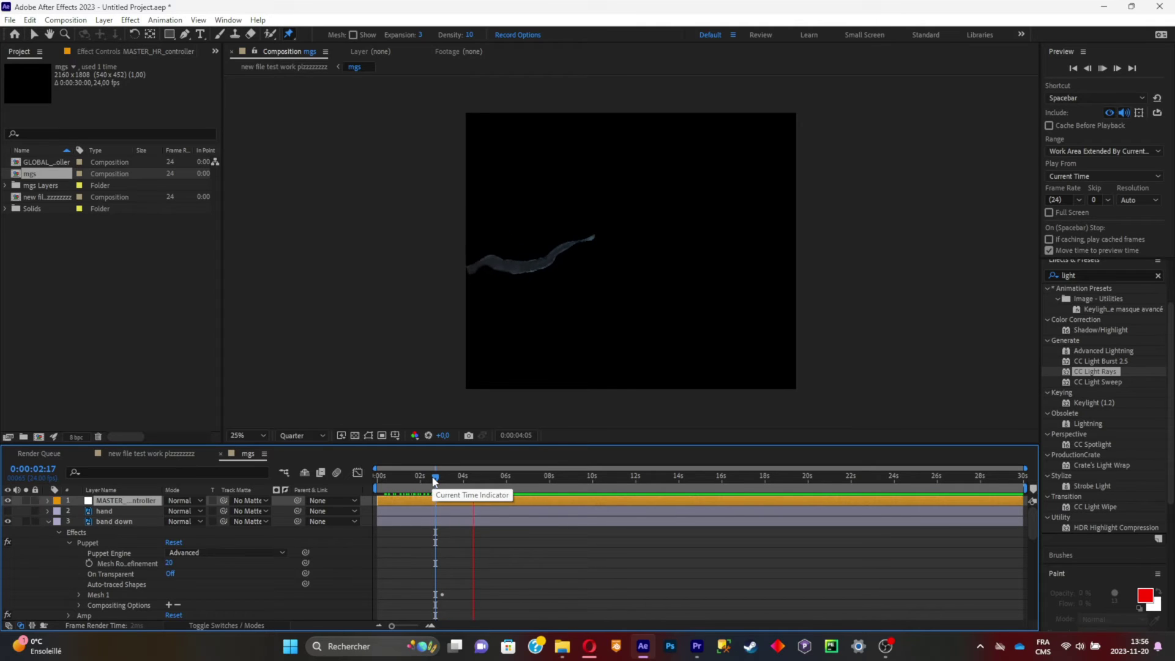
{"action": "left_click", "coordinate": [378, 475]}
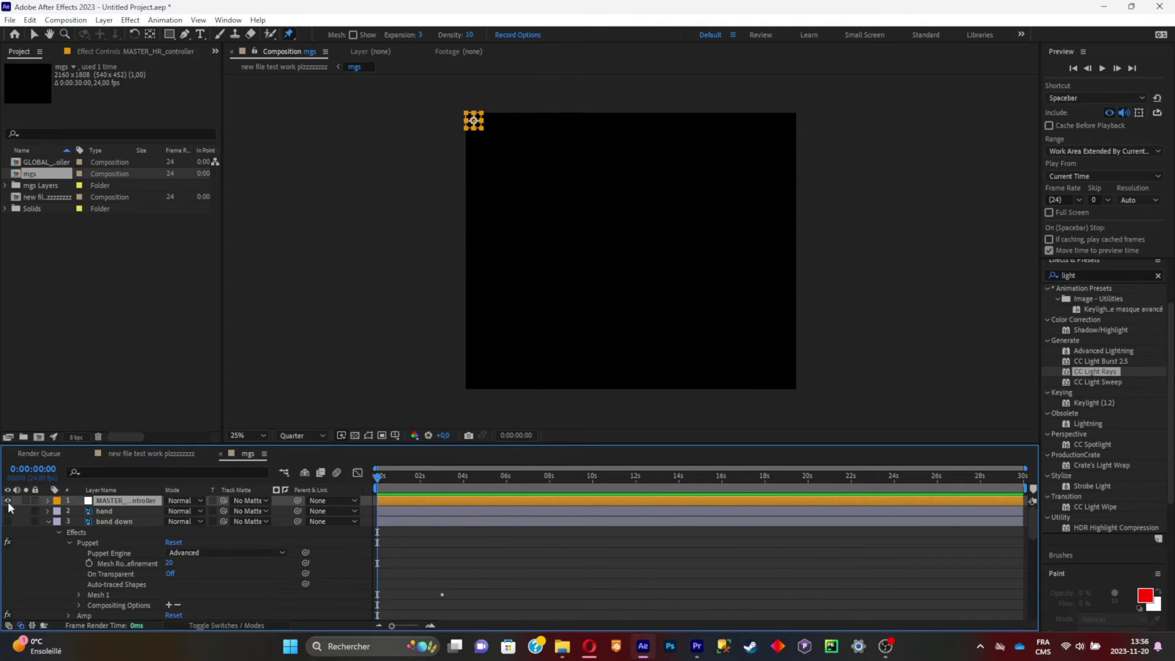
{"action": "left_click", "coordinate": [48, 522]}
{"action": "left_click", "coordinate": [109, 532]}
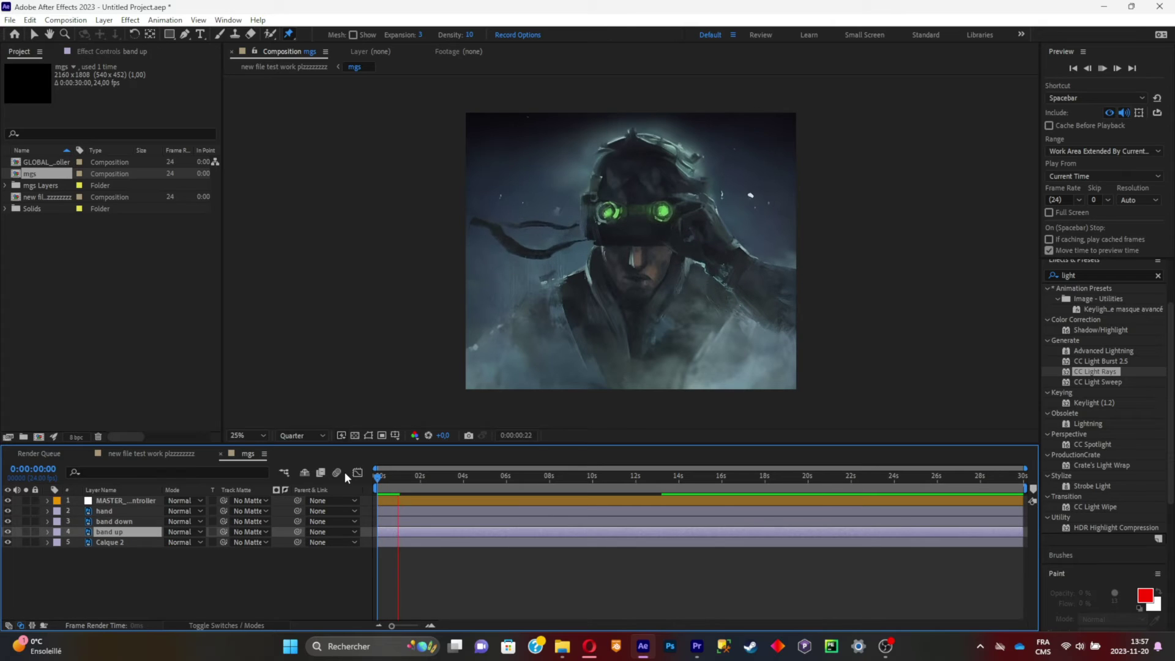
{"action": "key", "text": "space"}
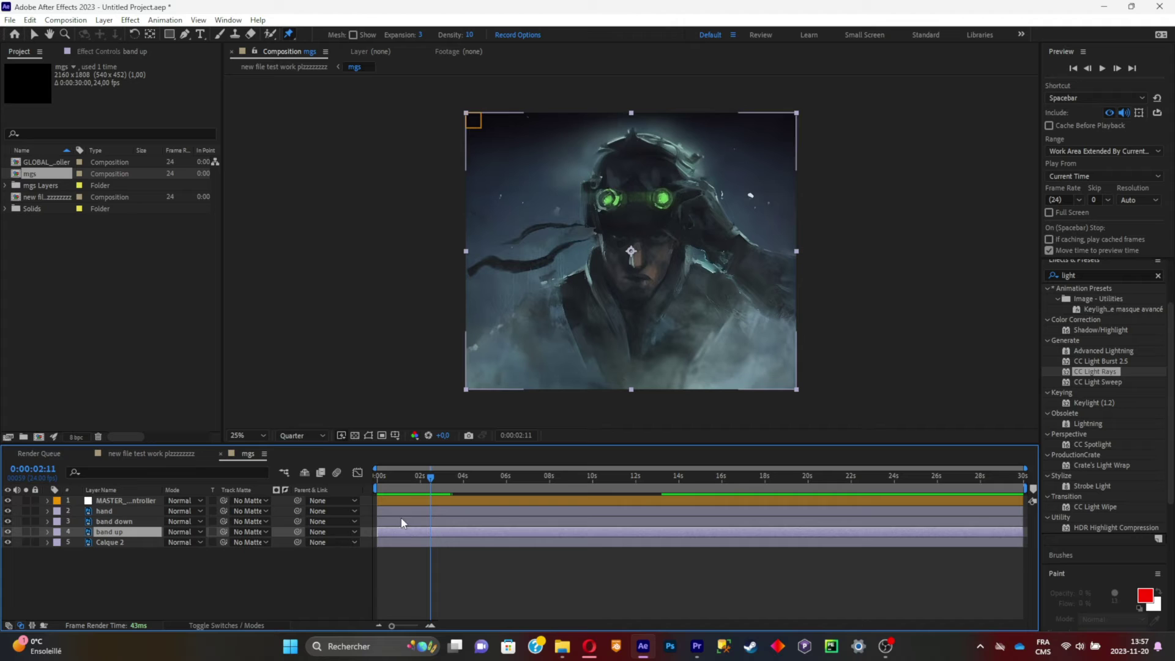
Add vecteezy_smoke-loop-effect_3678407 (2).mp4 to the mgs comp and scale it up to fill the frame
{"action": "left_click", "coordinate": [562, 646]}
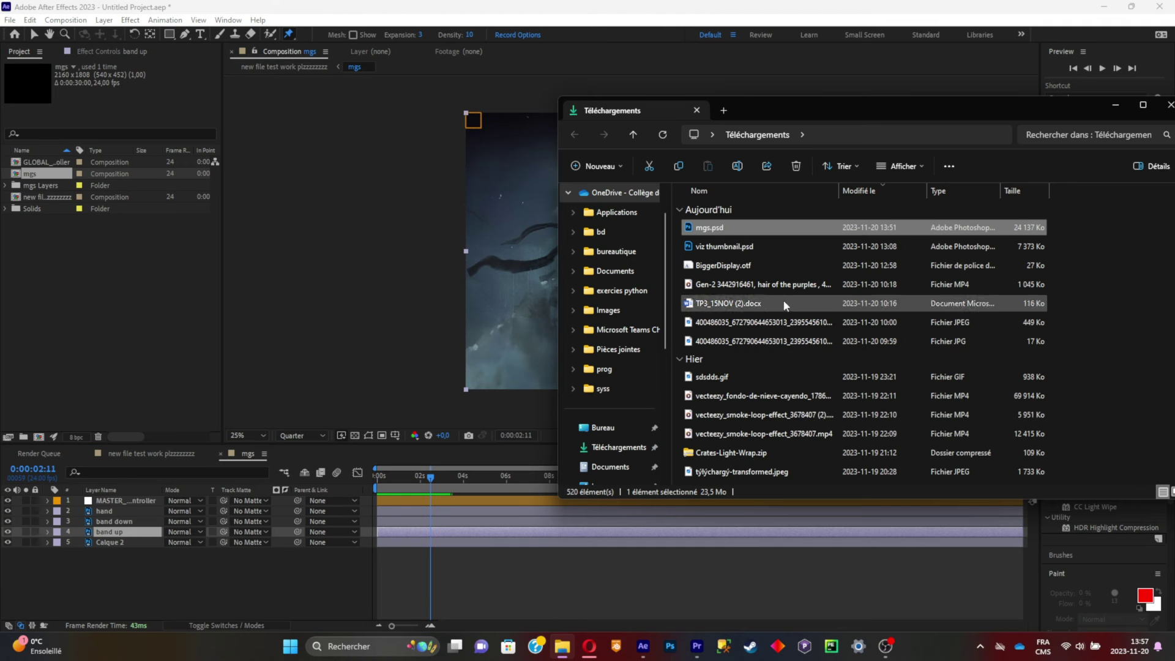
{"action": "left_click_drag", "start_coordinate": [753, 415], "coordinate": [274, 581]}
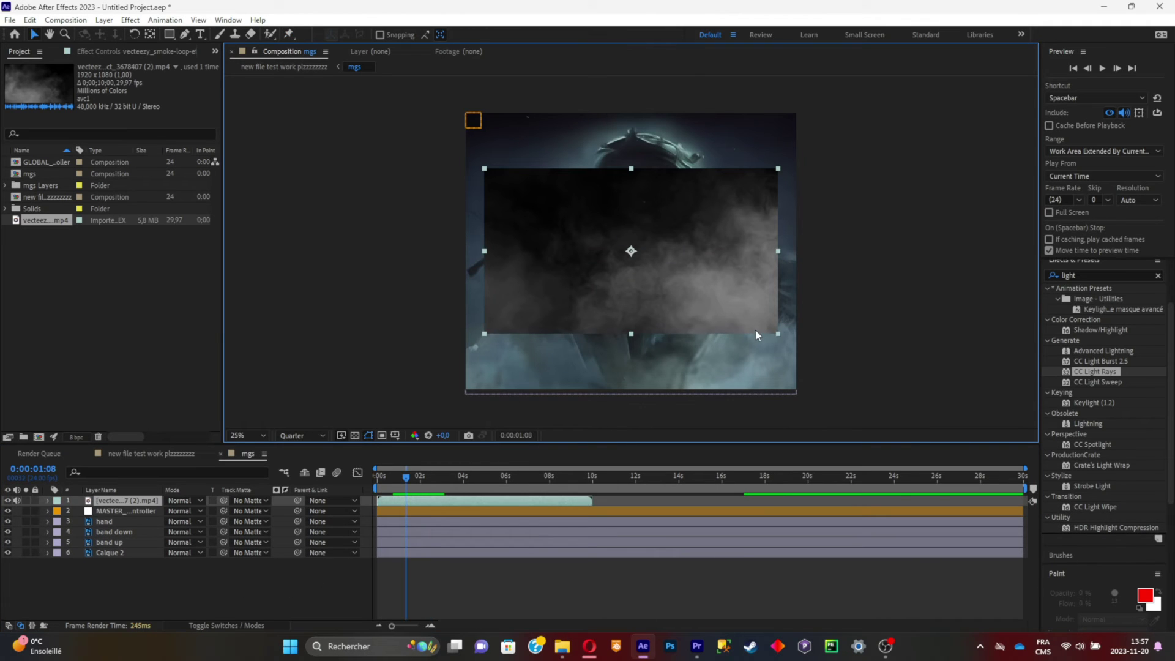
{"action": "left_click_drag", "start_coordinate": [484, 168], "coordinate": [335, 83]}
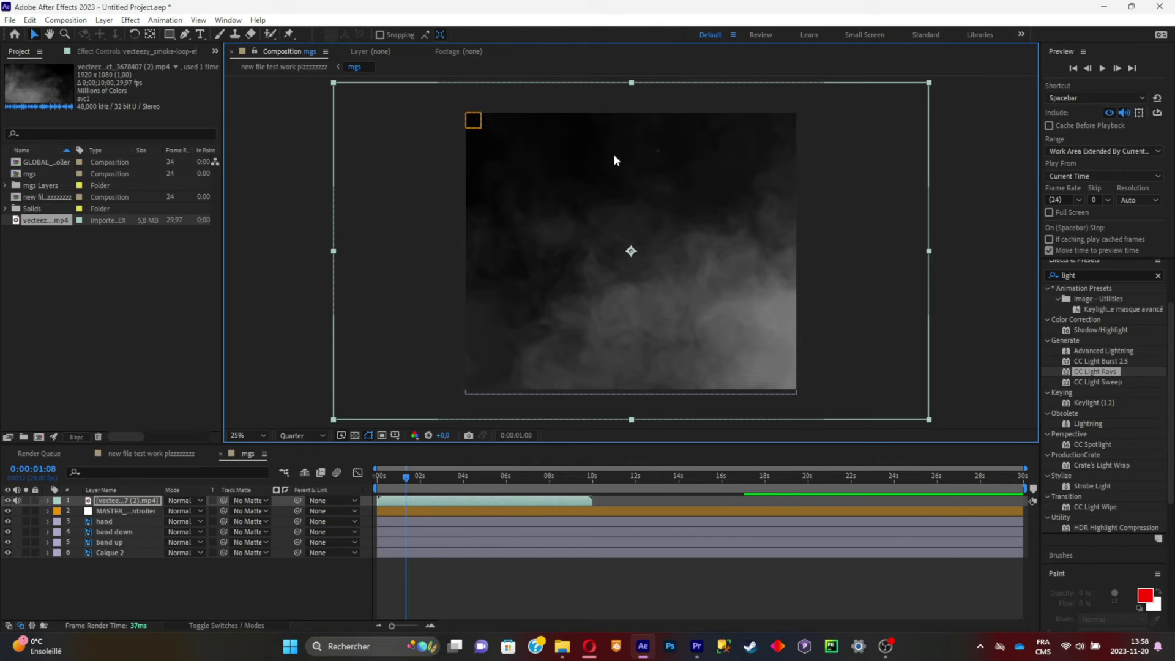
Nudge the smoke layer left and set its blending mode to Screen
{"action": "left_click_drag", "start_coordinate": [647, 252], "coordinate": [597, 250]}
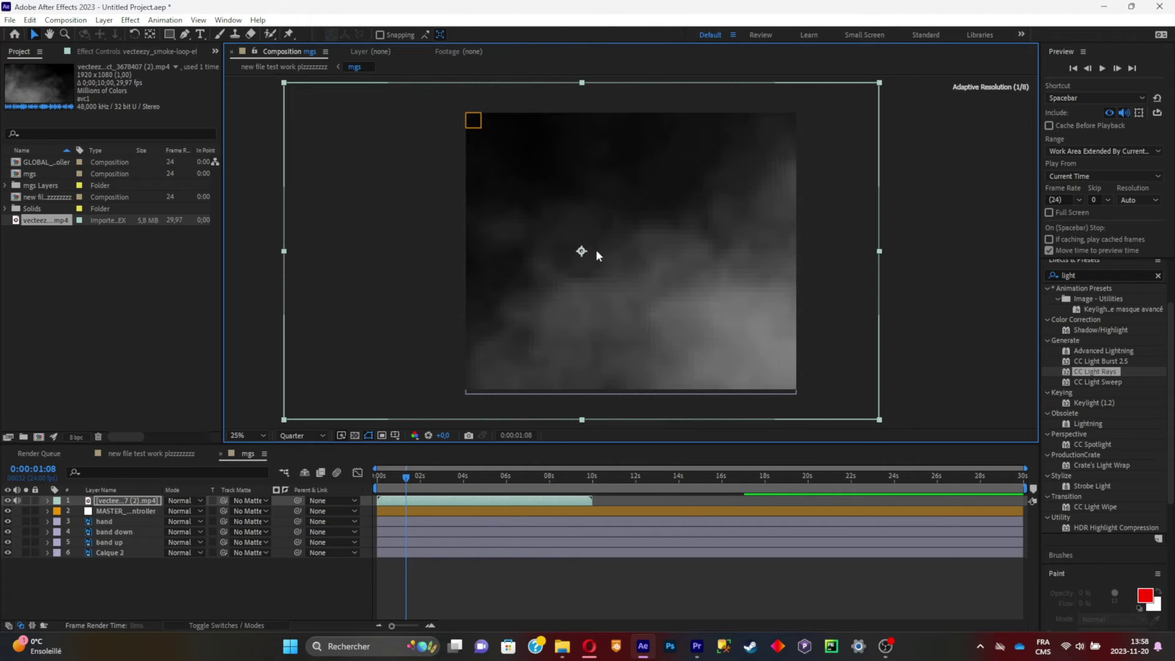
{"action": "left_click", "coordinate": [244, 625]}
{"action": "left_click", "coordinate": [225, 627]}
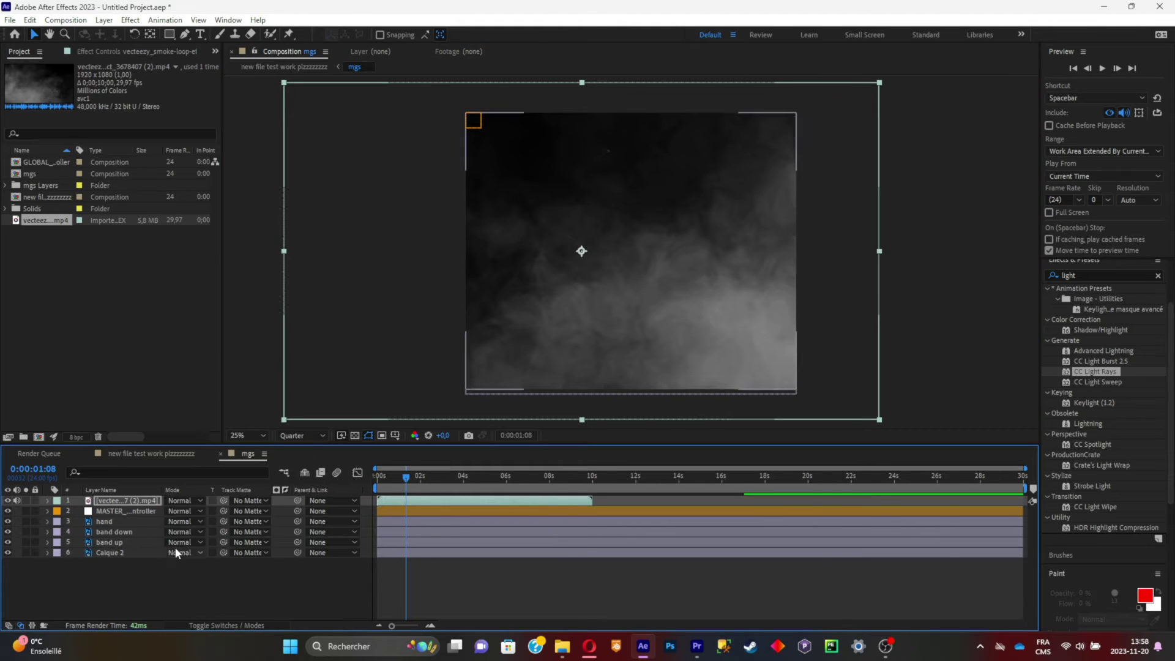
{"action": "left_click", "coordinate": [175, 502]}
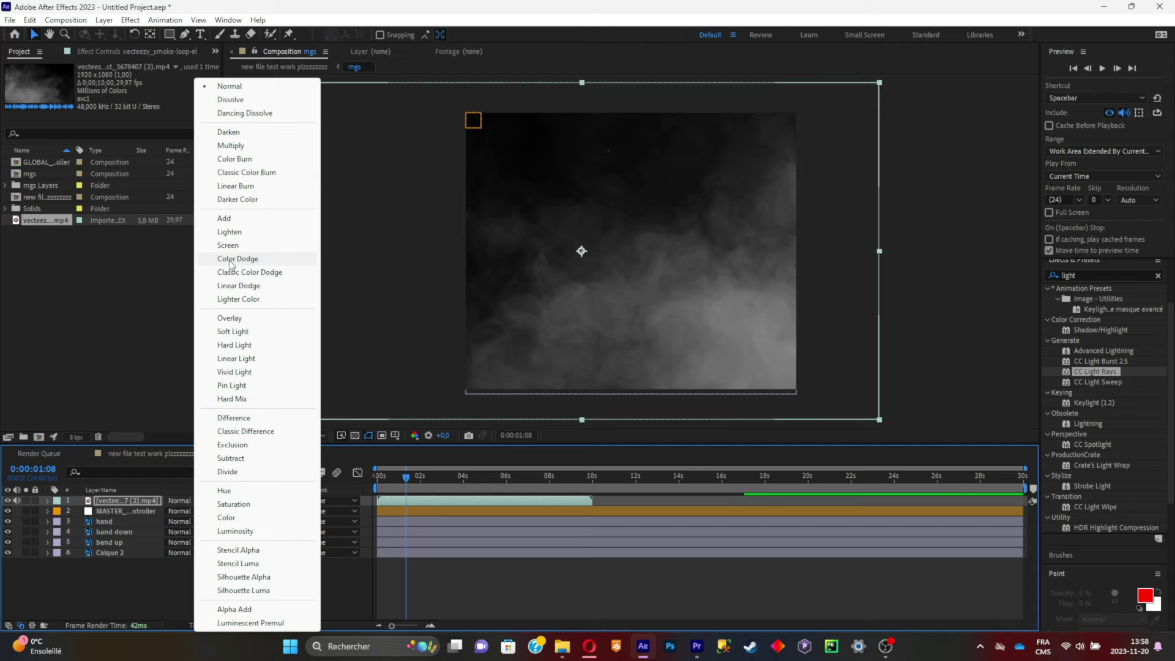
{"action": "left_click", "coordinate": [235, 247]}
{"action": "key", "text": "Home"}
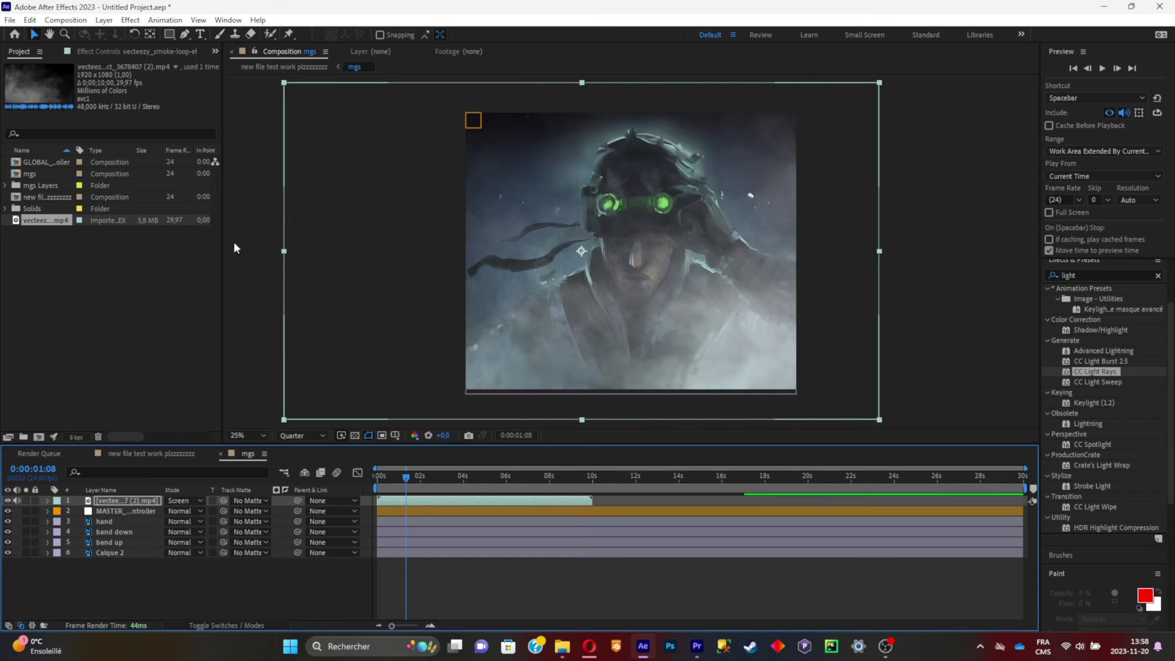
Add the falling-snow video and set it to Screen blending
{"action": "key", "text": "alt+Tab"}
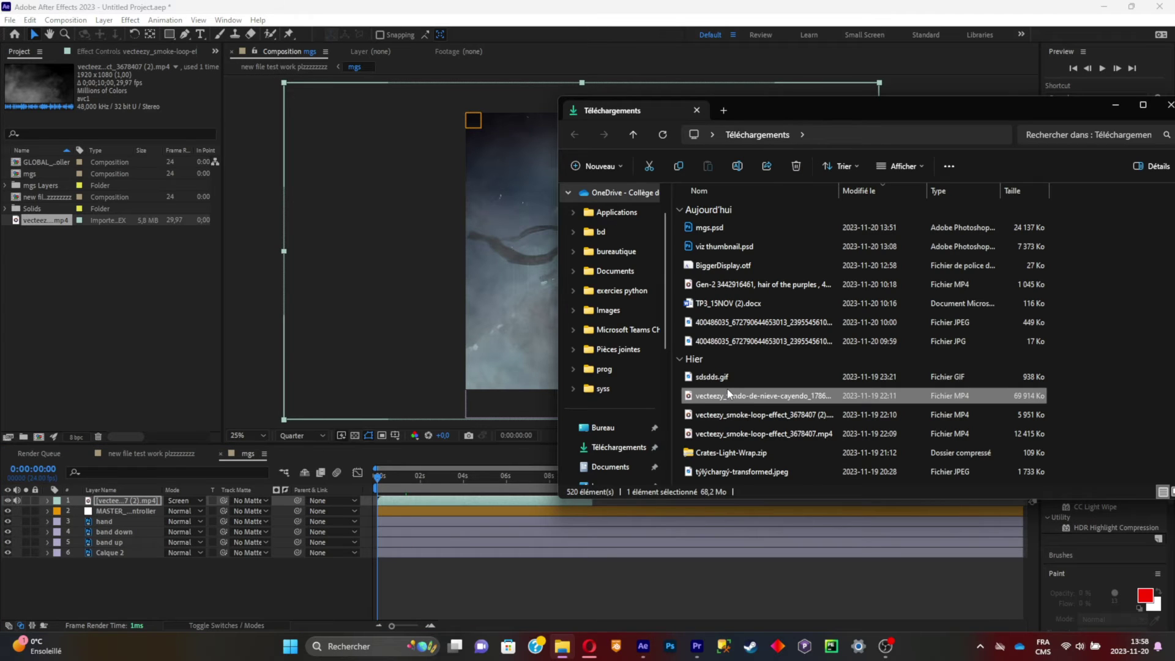
{"action": "left_click_drag", "start_coordinate": [727, 389], "coordinate": [237, 513]}
{"action": "left_click", "coordinate": [184, 500]}
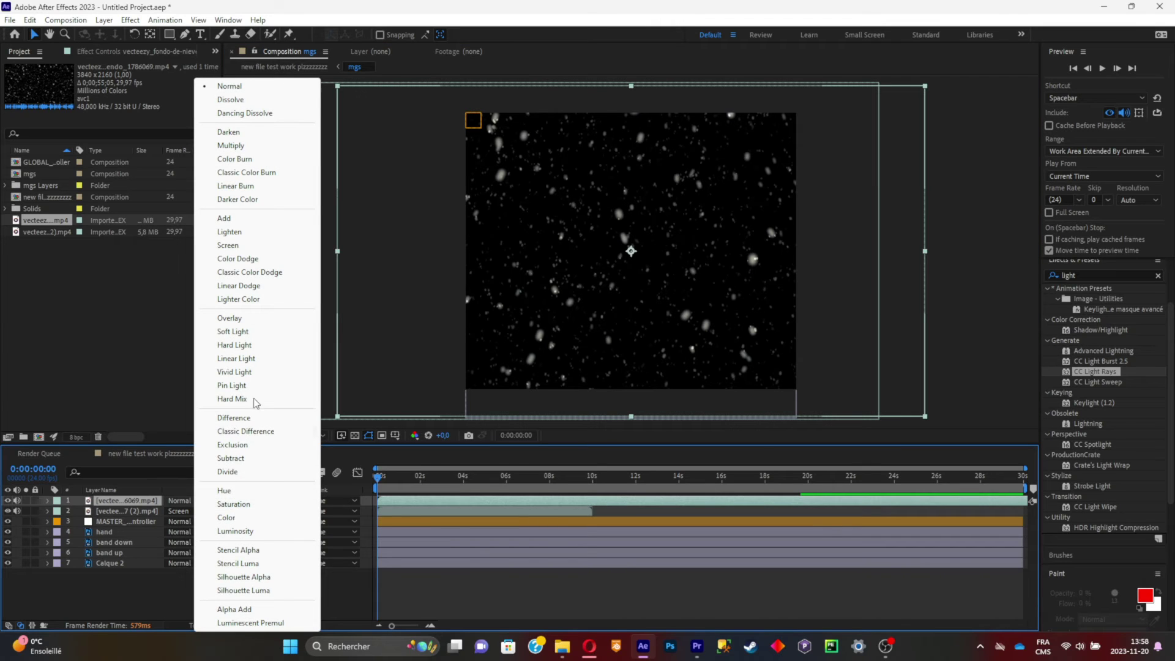
{"action": "left_click", "coordinate": [257, 246]}
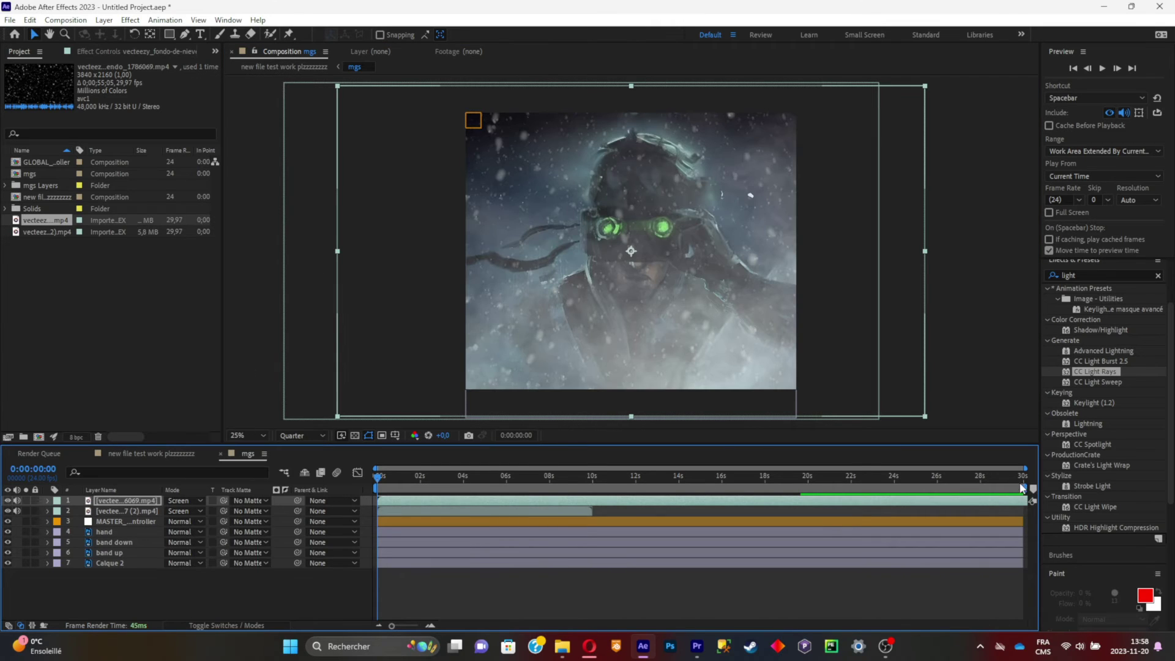
End the work area at 10 seconds and preview the composition
{"action": "left_click_drag", "start_coordinate": [1027, 488], "coordinate": [596, 499]}
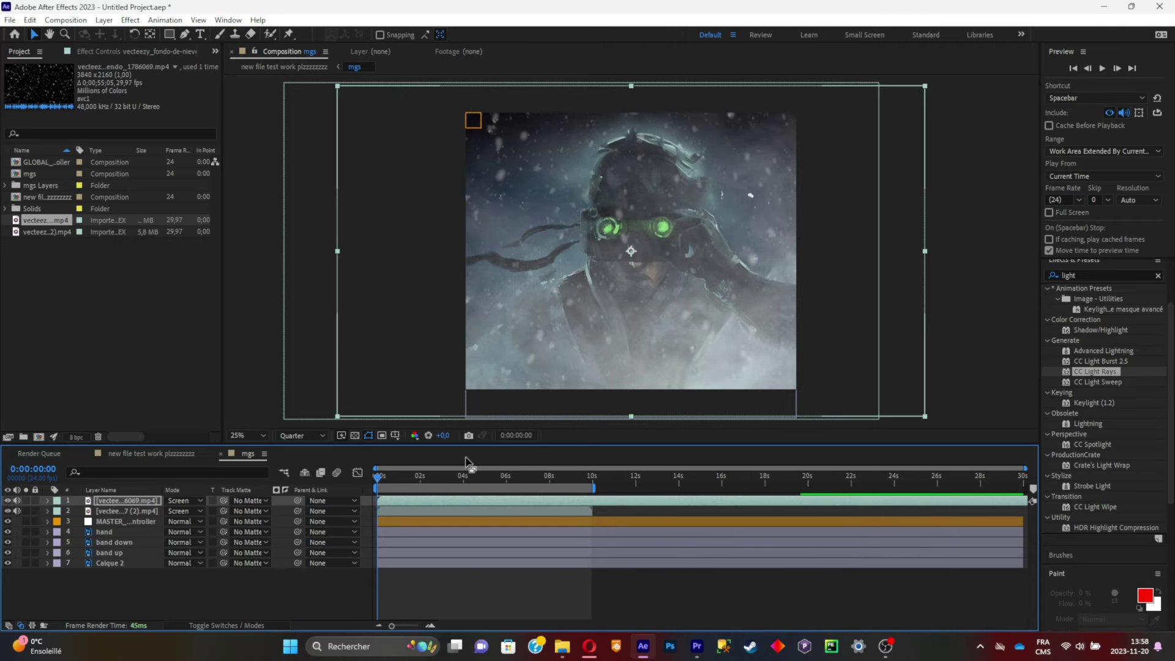
{"action": "key", "text": "space"}
{"action": "key", "text": "space"}
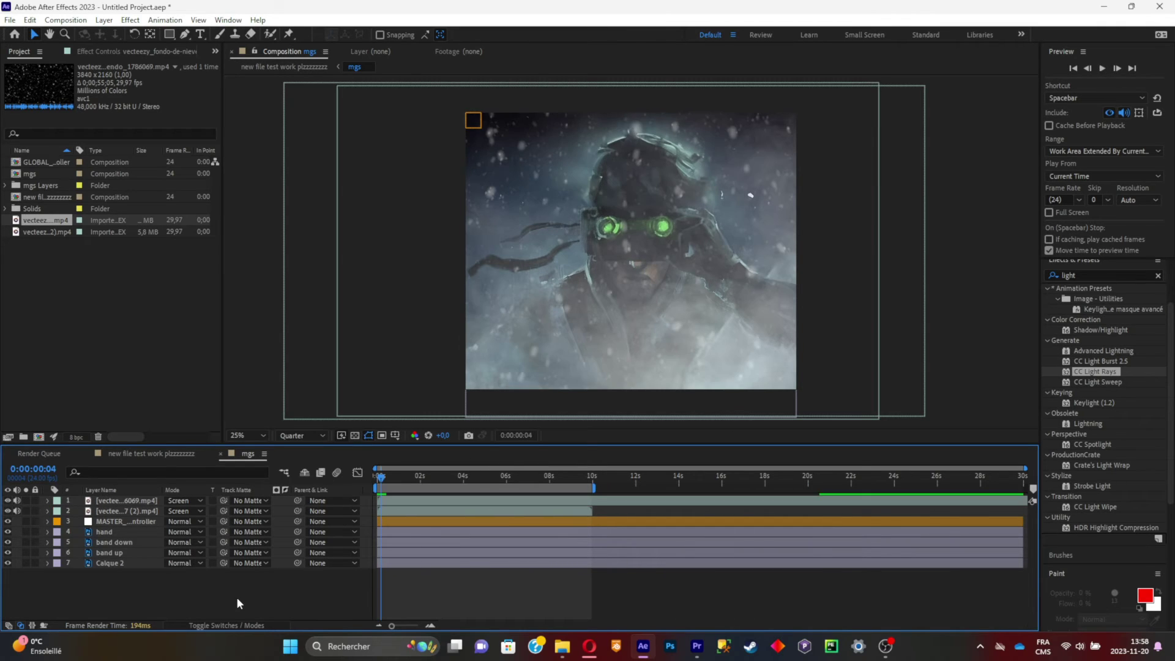
{"action": "key", "text": "ctrl+a"}
Pre-compose all seven layers into Pre-comp 1
{"action": "right_click", "coordinate": [99, 547]}
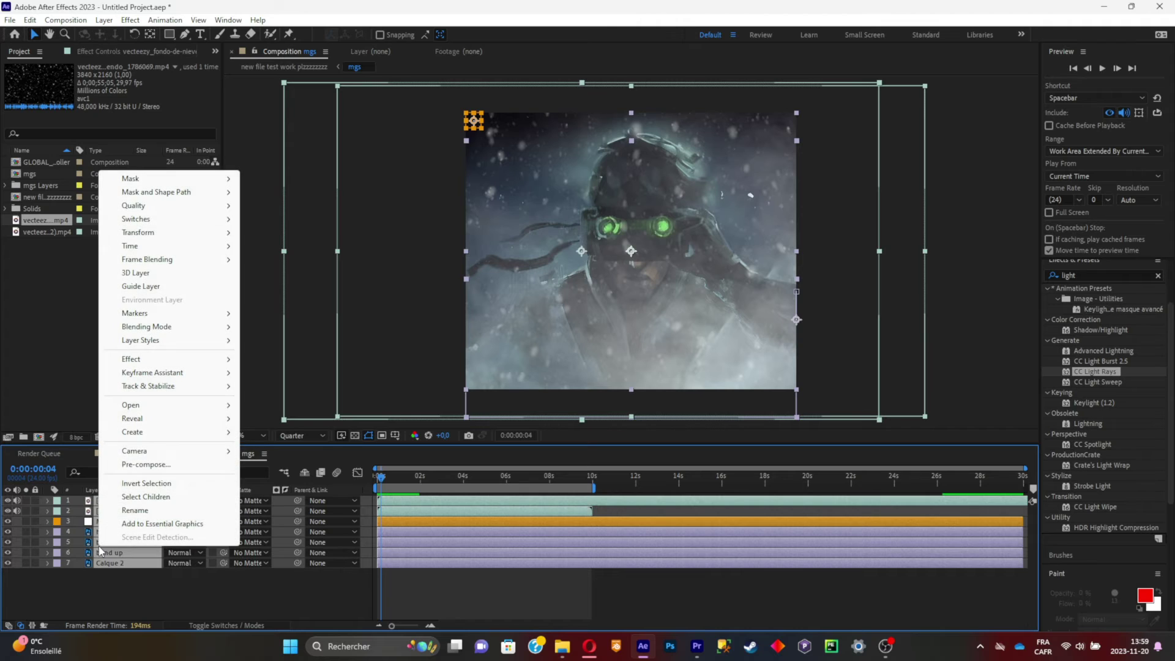
{"action": "left_click", "coordinate": [183, 464]}
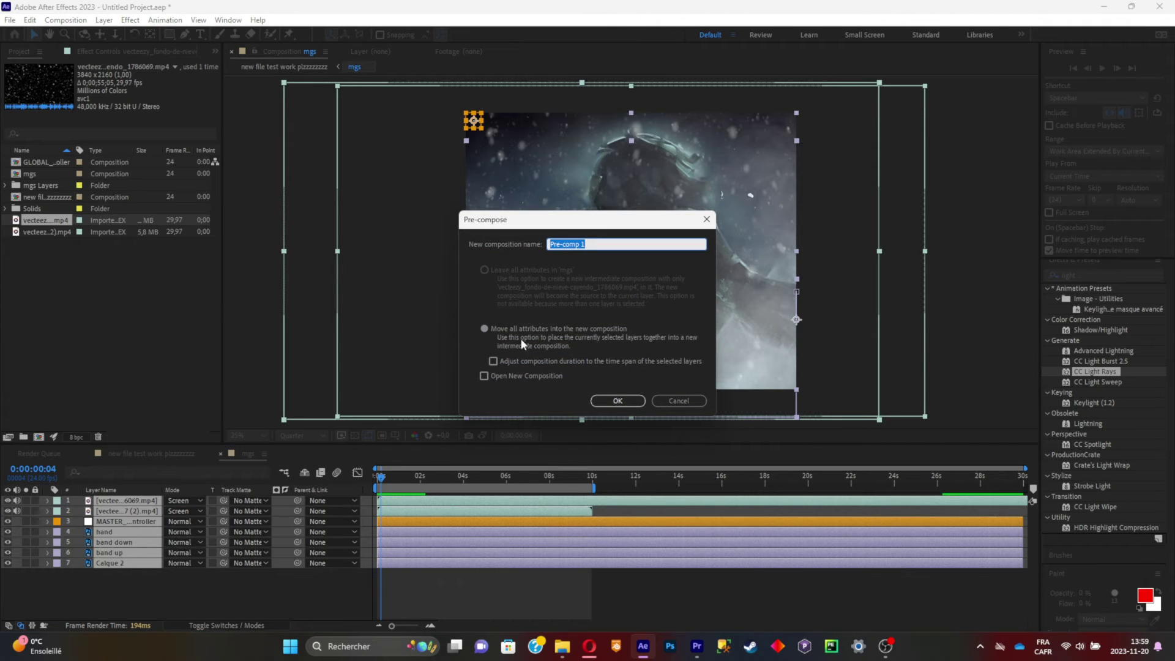
{"action": "left_click", "coordinate": [632, 401]}
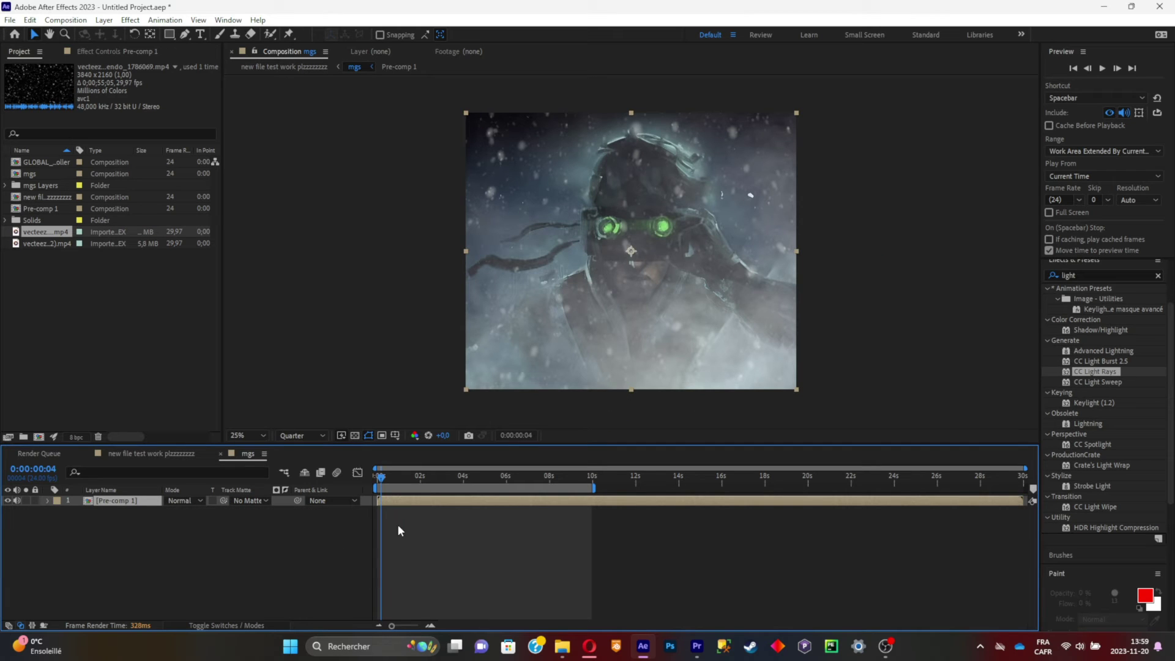
{"action": "key", "text": "Home"}
Search the effects for 'ligh' and apply CC Light Rays to Pre-comp 1
{"action": "left_click", "coordinate": [1159, 276]}
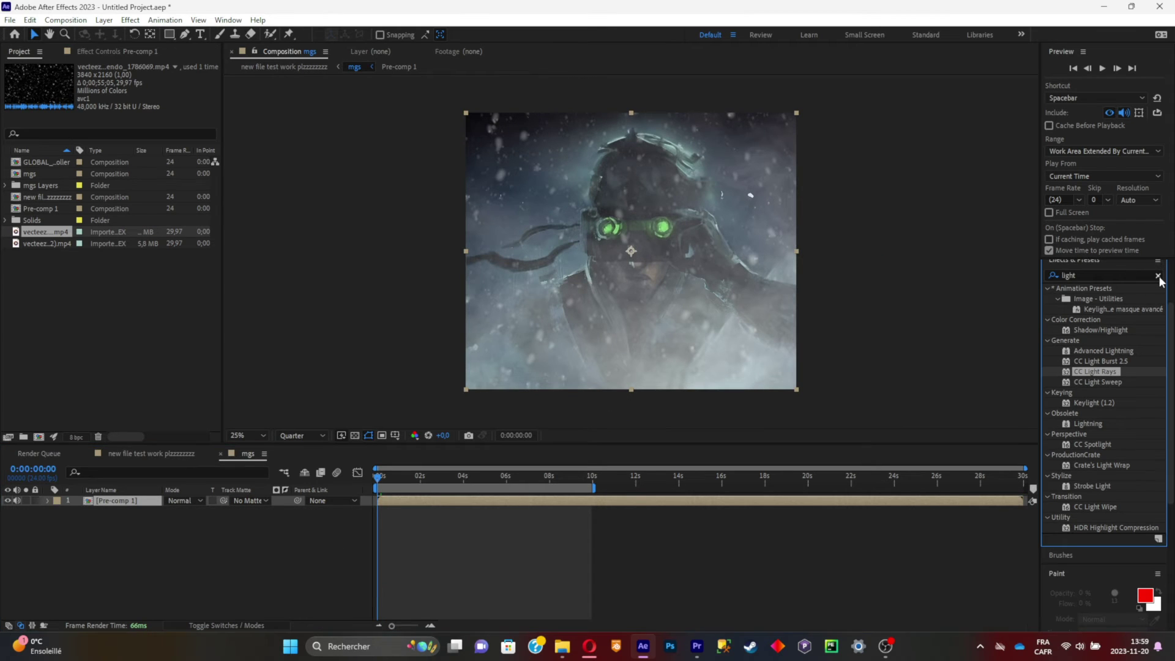
{"action": "left_click", "coordinate": [1152, 276]}
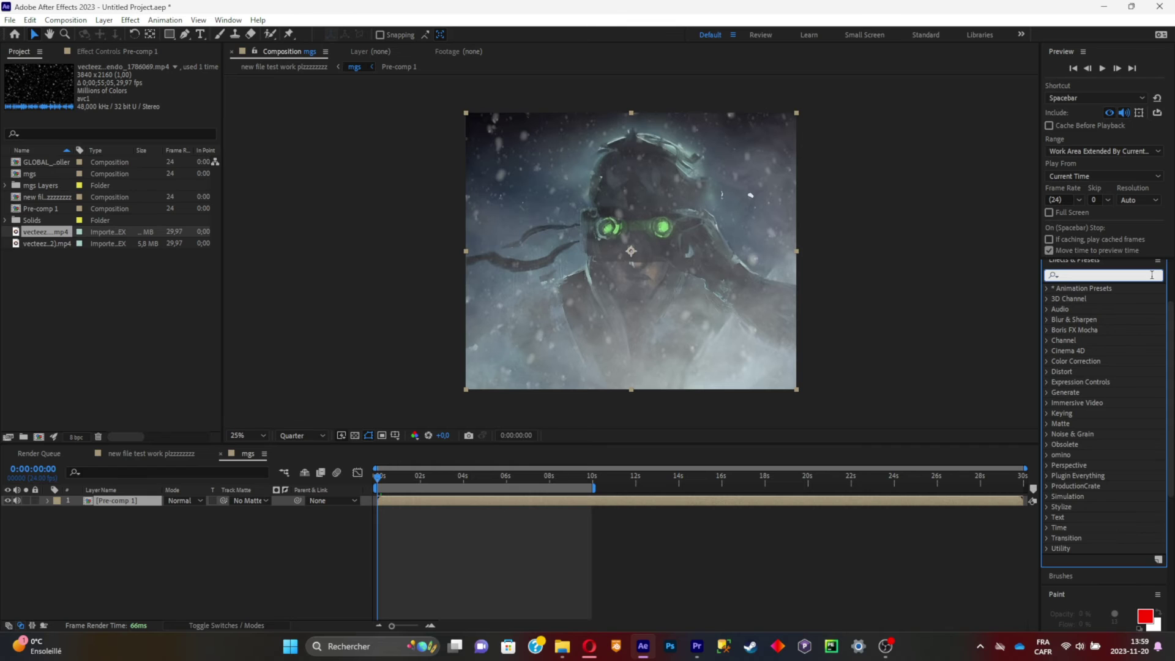
{"action": "type", "text": "ligh"}
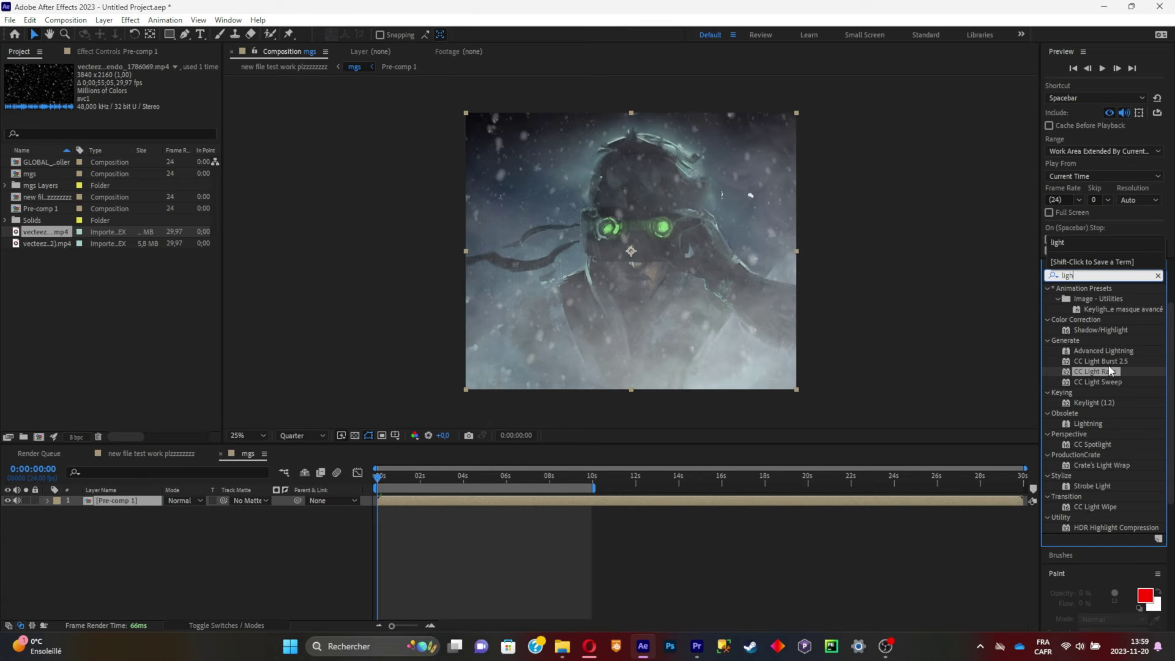
{"action": "double_click", "coordinate": [1096, 372]}
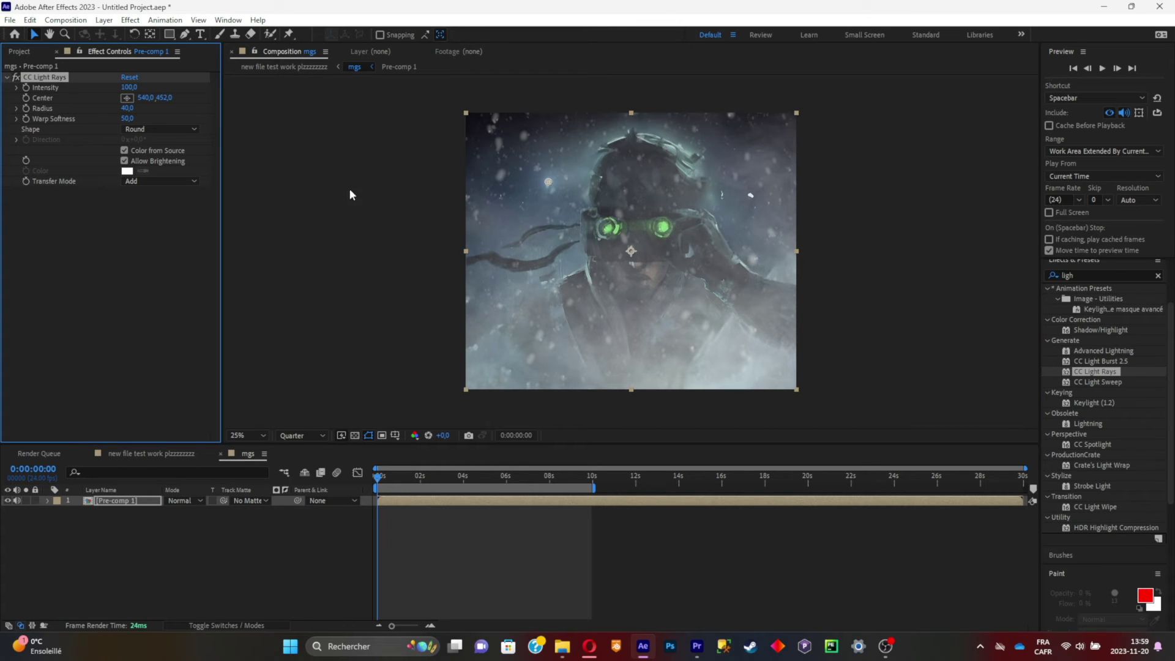
Center CC Light Rays on the left goggle lens and set Intensity to 133
{"action": "left_click_drag", "start_coordinate": [549, 182], "coordinate": [610, 231]}
{"action": "left_click_drag", "start_coordinate": [133, 87], "coordinate": [339, 260]}
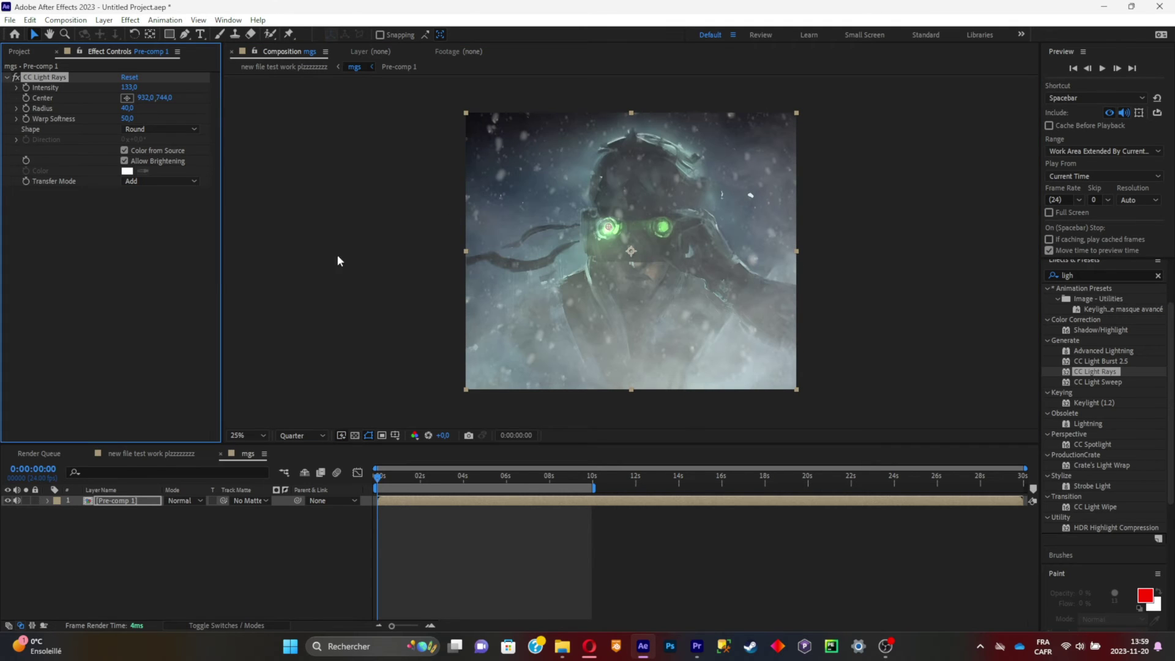
{"action": "left_click", "coordinate": [48, 501]}
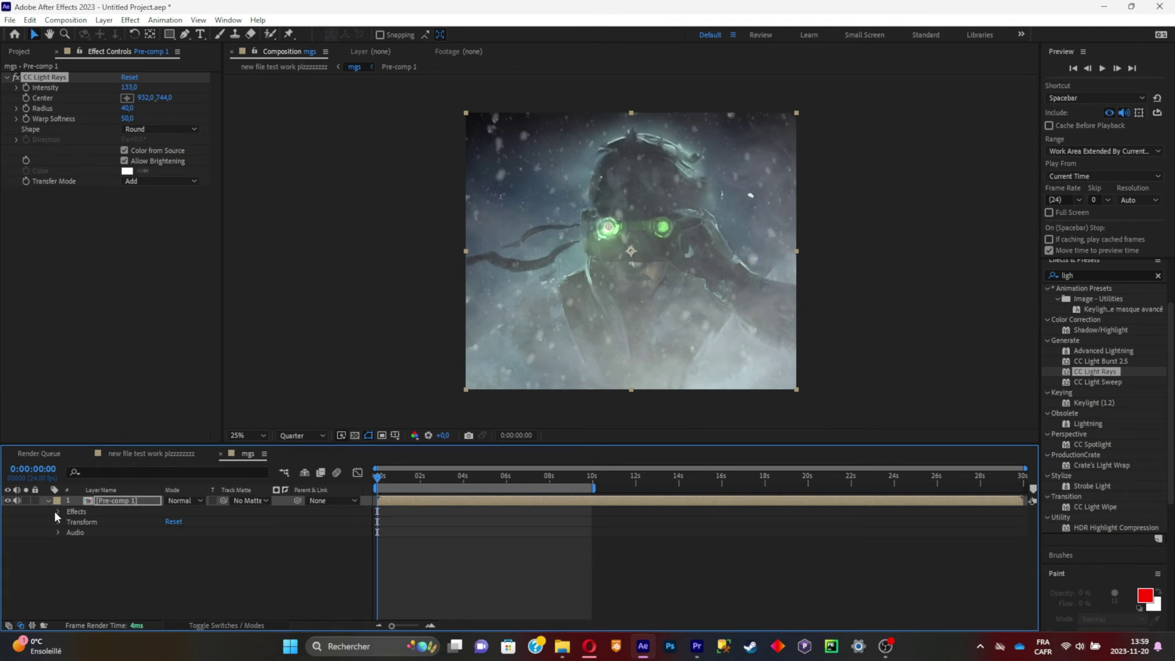
{"action": "left_click", "coordinate": [57, 512]}
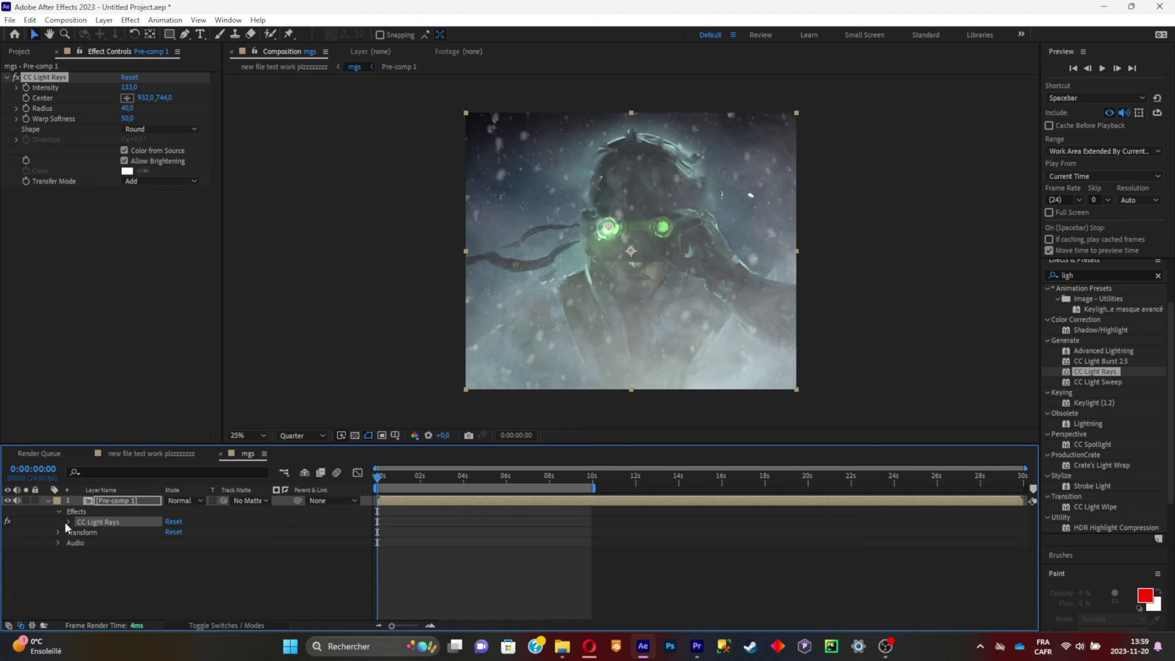
{"action": "left_click", "coordinate": [67, 522]}
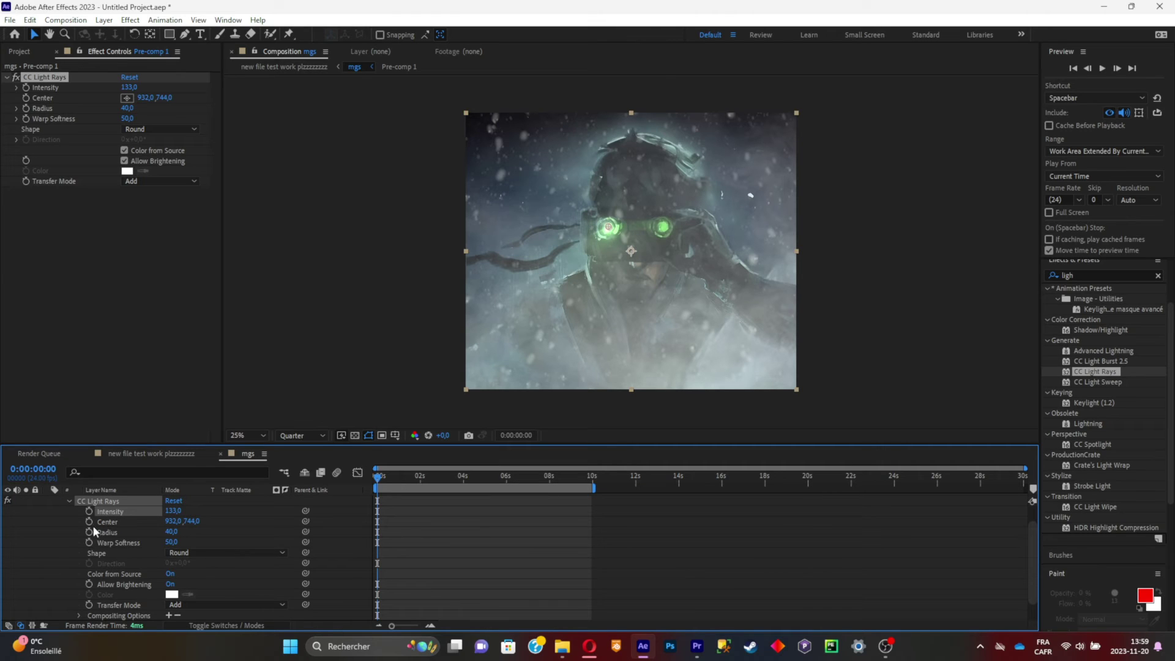
Animate the rays' Center from 932,744 to 932,552 over about 1.7 seconds with Easy Ease
{"action": "left_click", "coordinate": [89, 521]}
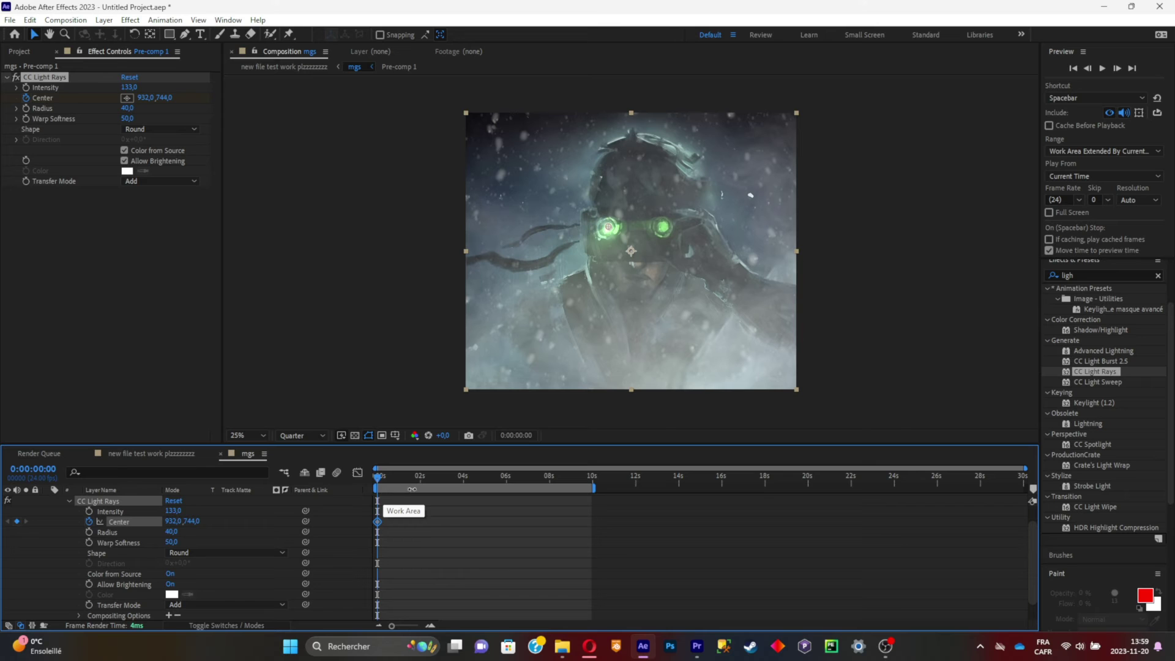
{"action": "mouse_move", "coordinate": [416, 480]}
{"action": "left_mouse_down"}
{"action": "mouse_move", "coordinate": [388, 483]}
{"action": "mouse_move", "coordinate": [413, 486]}
{"action": "left_mouse_up"}
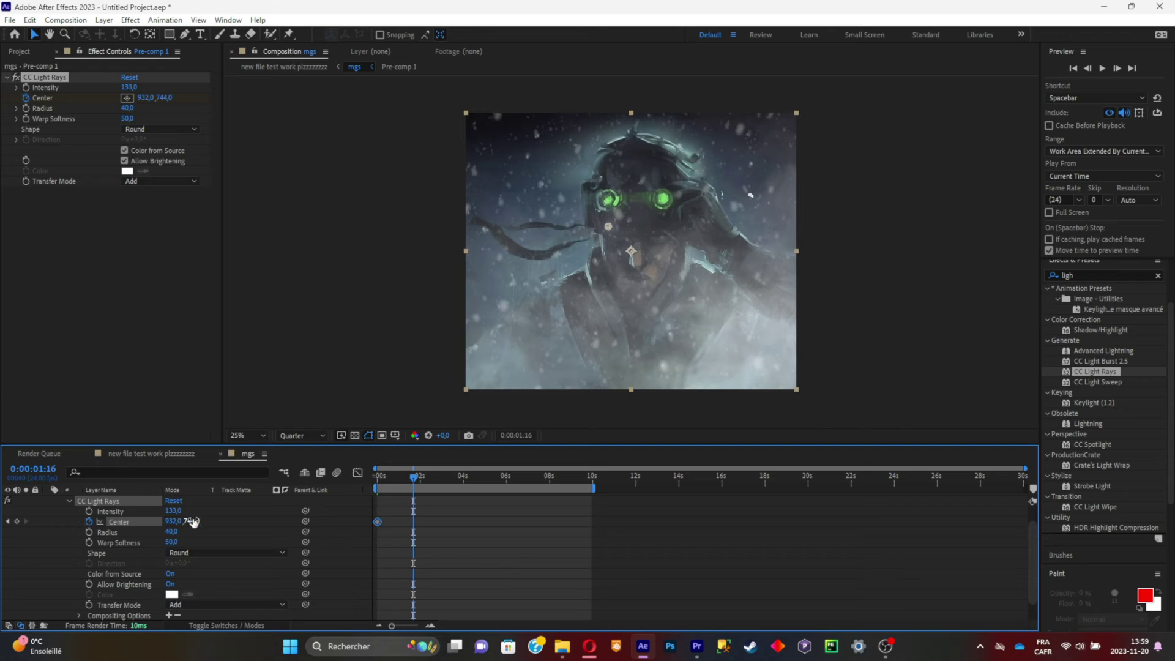
{"action": "left_click_drag", "start_coordinate": [189, 521], "coordinate": [90, 510]}
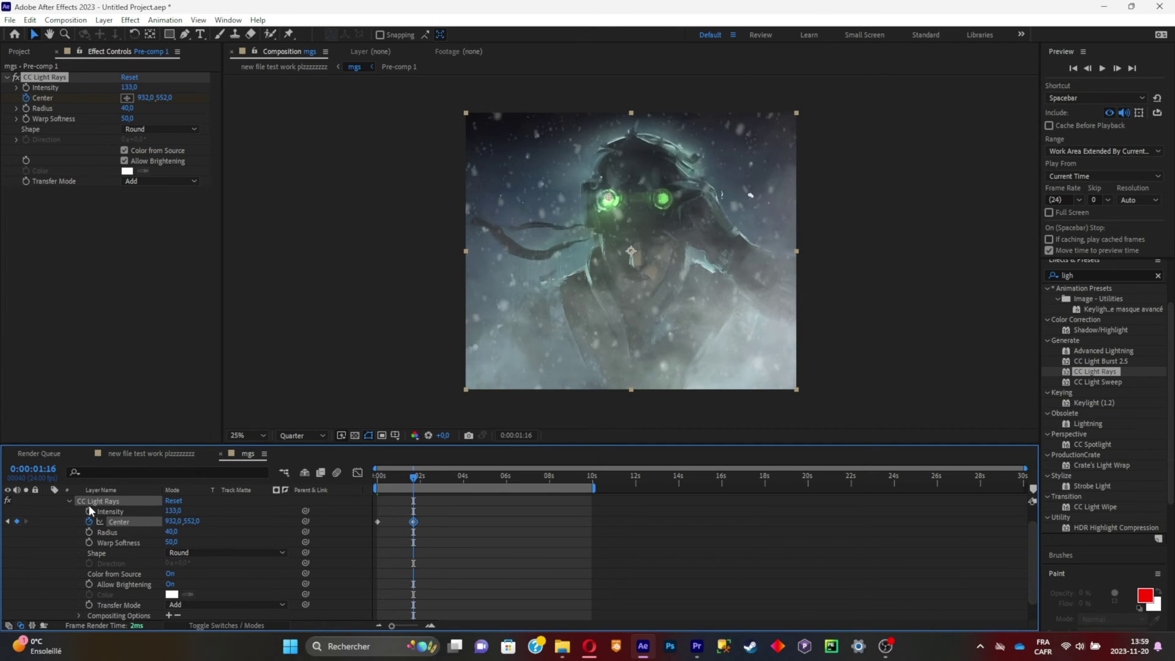
{"action": "left_click_drag", "start_coordinate": [422, 545], "coordinate": [362, 512]}
{"action": "key", "text": "F9"}
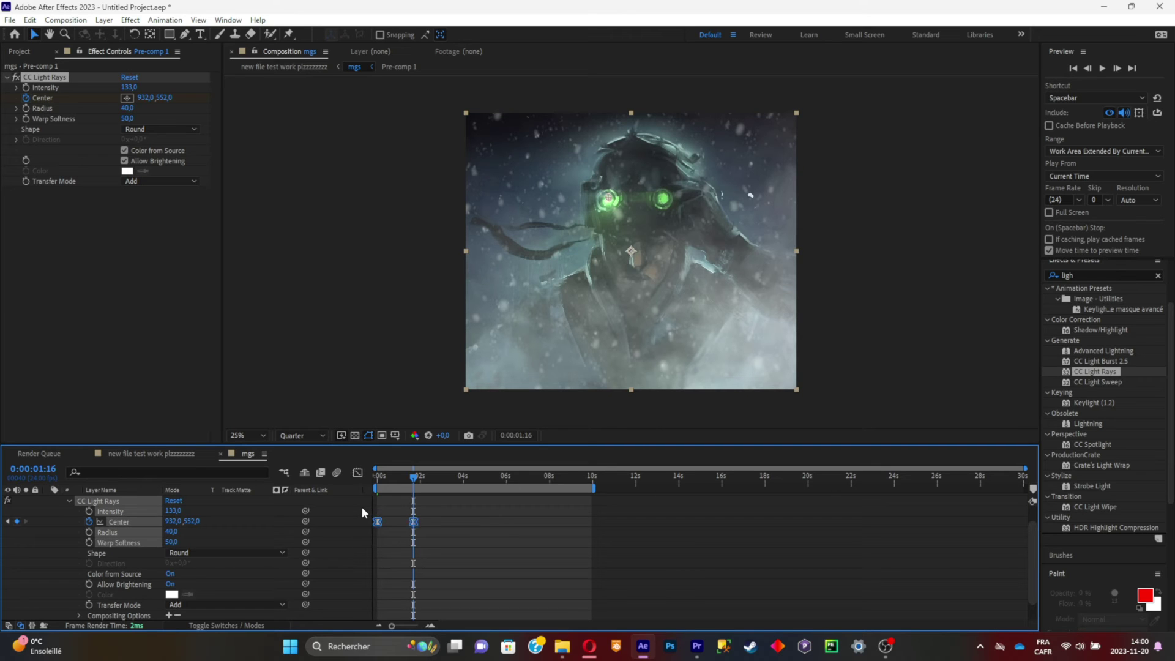
Duplicate CC Light Rays and move the copy's Center X to 1275, onto the right goggle
{"action": "key", "text": "u"}
{"action": "right_click", "coordinate": [56, 77]}
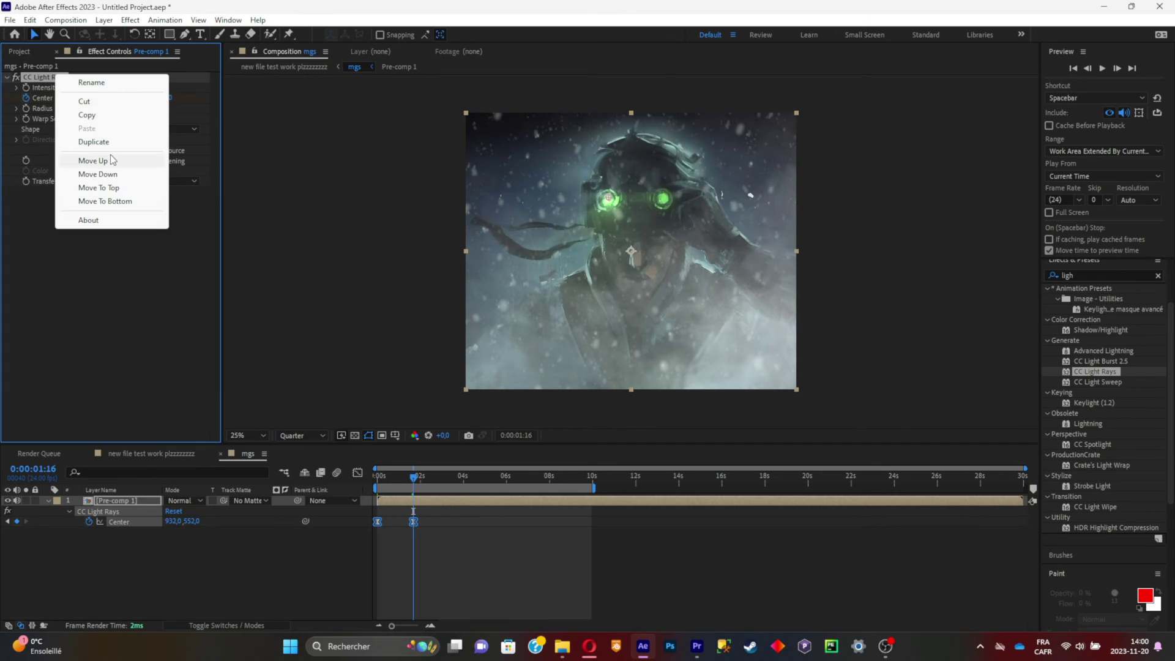
{"action": "left_click", "coordinate": [110, 143]}
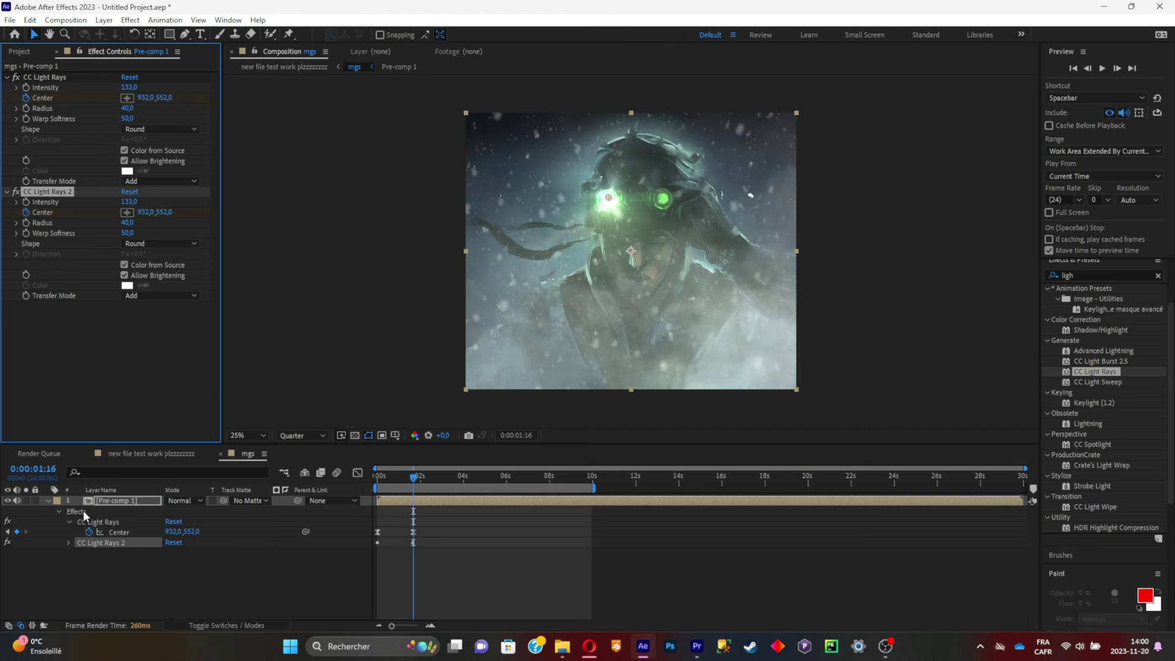
{"action": "left_click", "coordinate": [68, 543]}
{"action": "scroll", "coordinate": [108, 549], "scroll_direction": "down", "scroll_amount": 2}
{"action": "left_click", "coordinate": [123, 519]}
{"action": "left_click", "coordinate": [373, 476]}
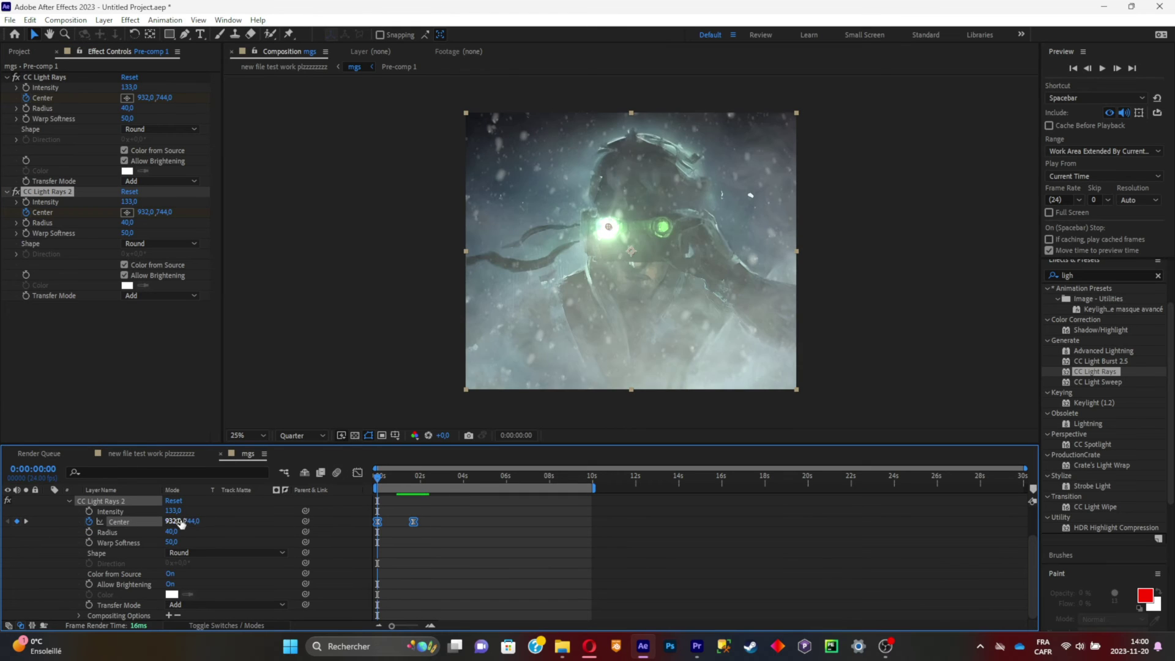
{"action": "left_click_drag", "start_coordinate": [181, 522], "coordinate": [376, 508]}
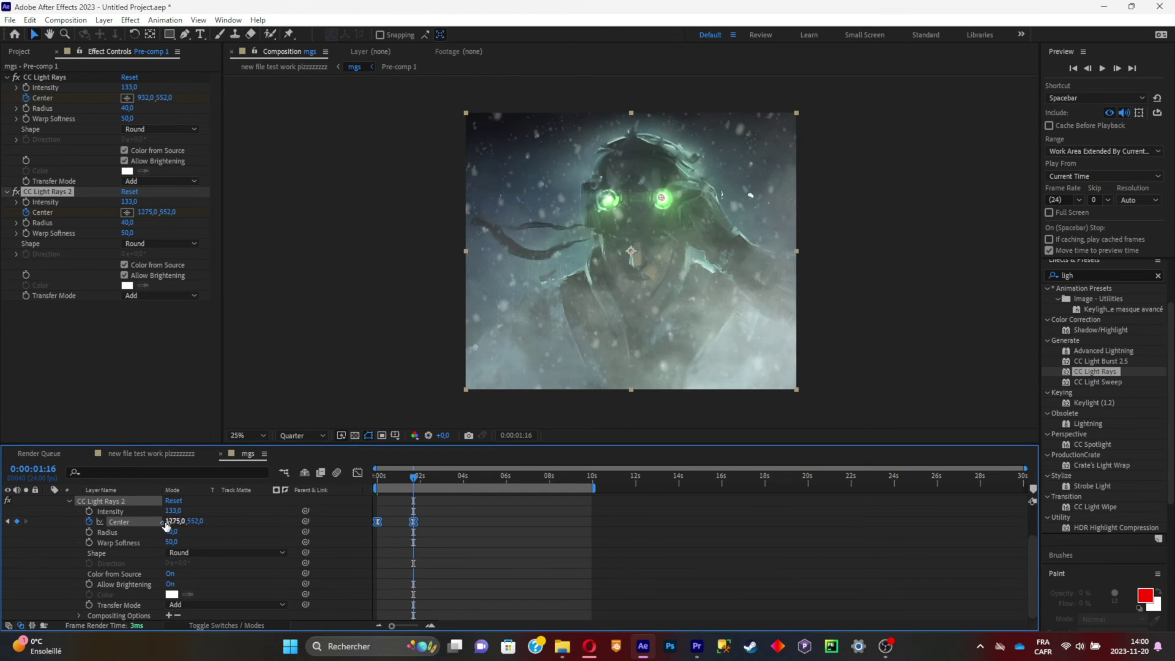
Collapse the layer properties and preview the two-goggle light animation
{"action": "key", "text": "u"}
{"action": "key", "text": "space"}
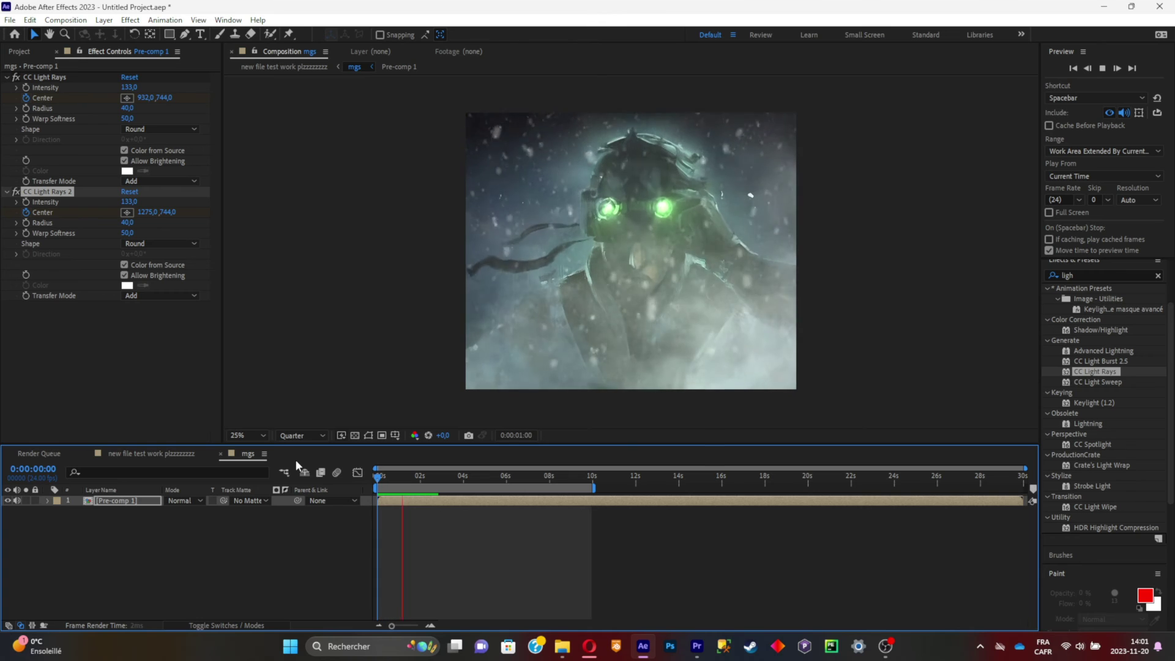
{"action": "key", "text": "space"}
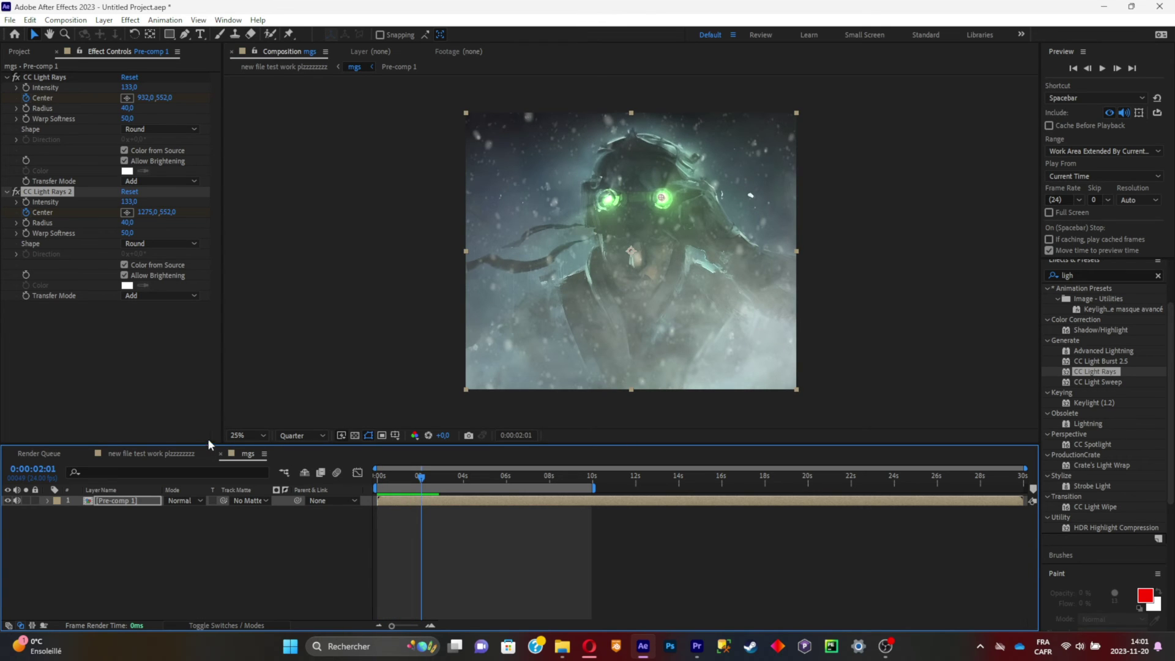
In the main comp, keyframe the mgs layer's Scale from 303% at 0s to 112% near 2s
{"action": "left_click", "coordinate": [177, 451]}
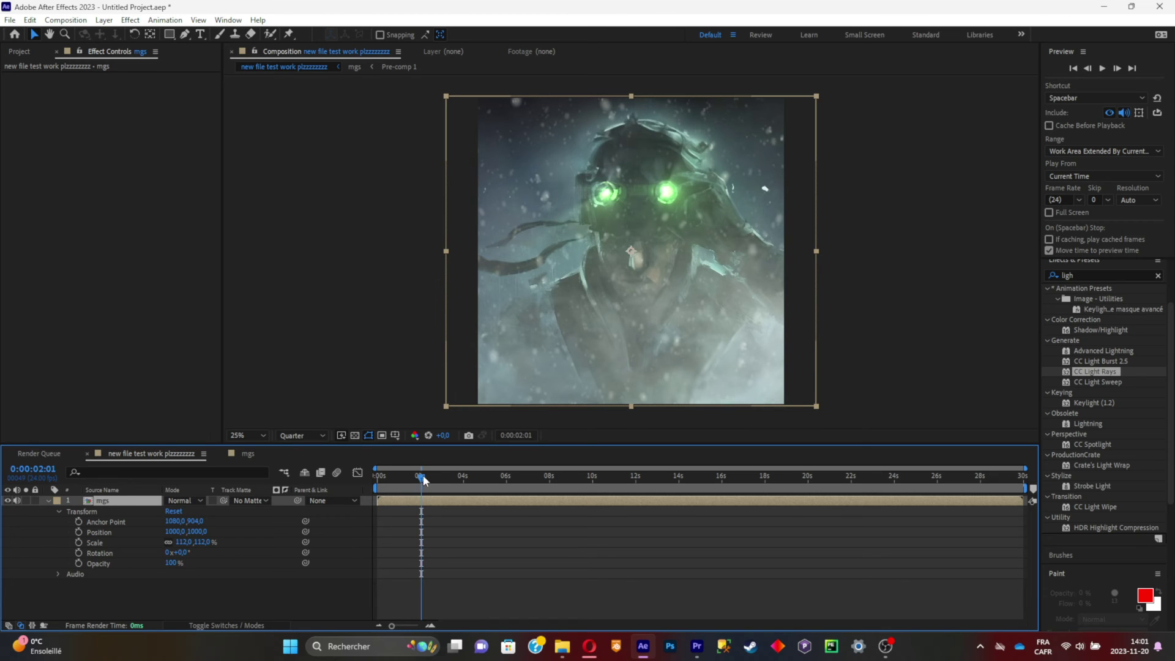
{"action": "left_click_drag", "start_coordinate": [422, 478], "coordinate": [377, 476]}
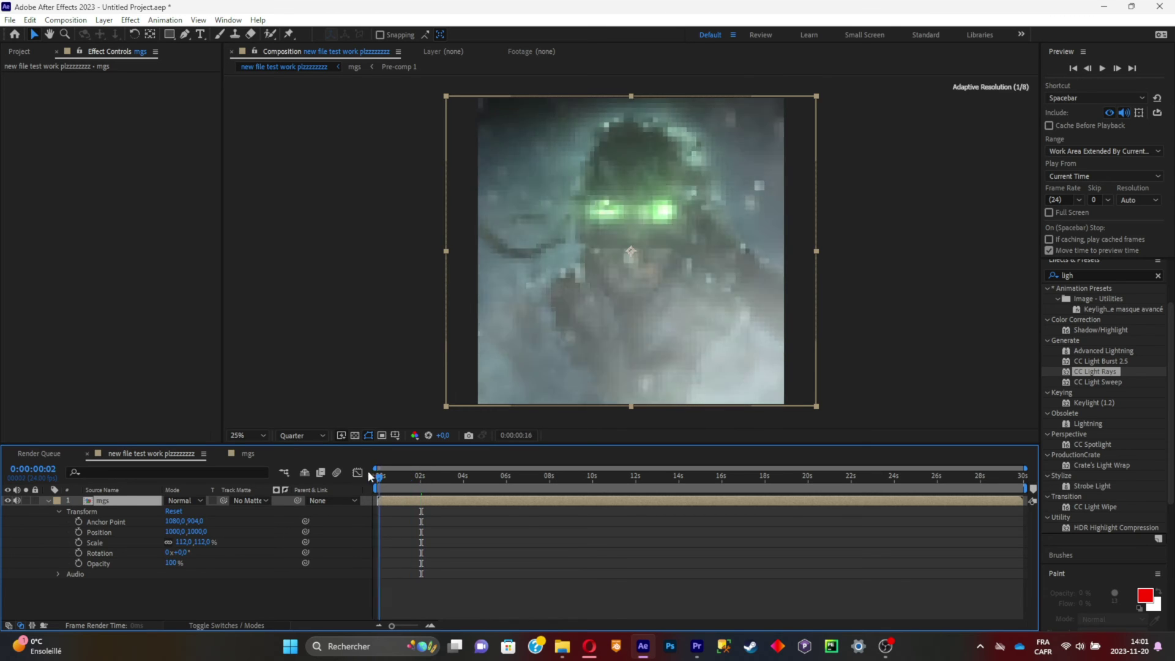
{"action": "left_click", "coordinate": [78, 542]}
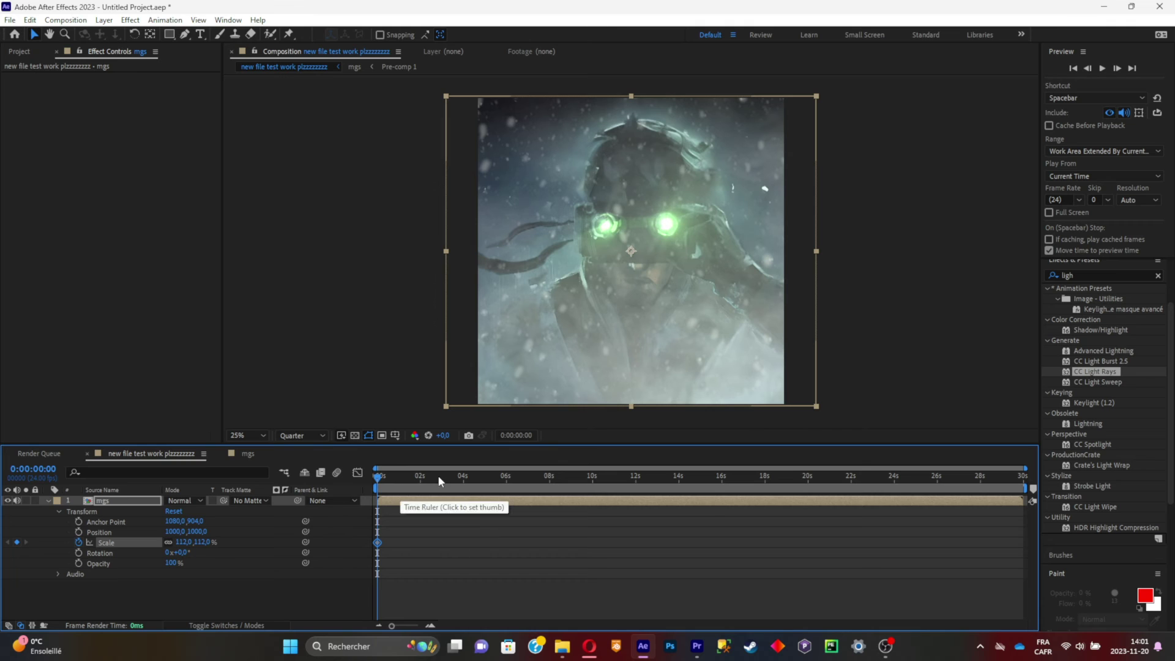
{"action": "left_click", "coordinate": [403, 475]}
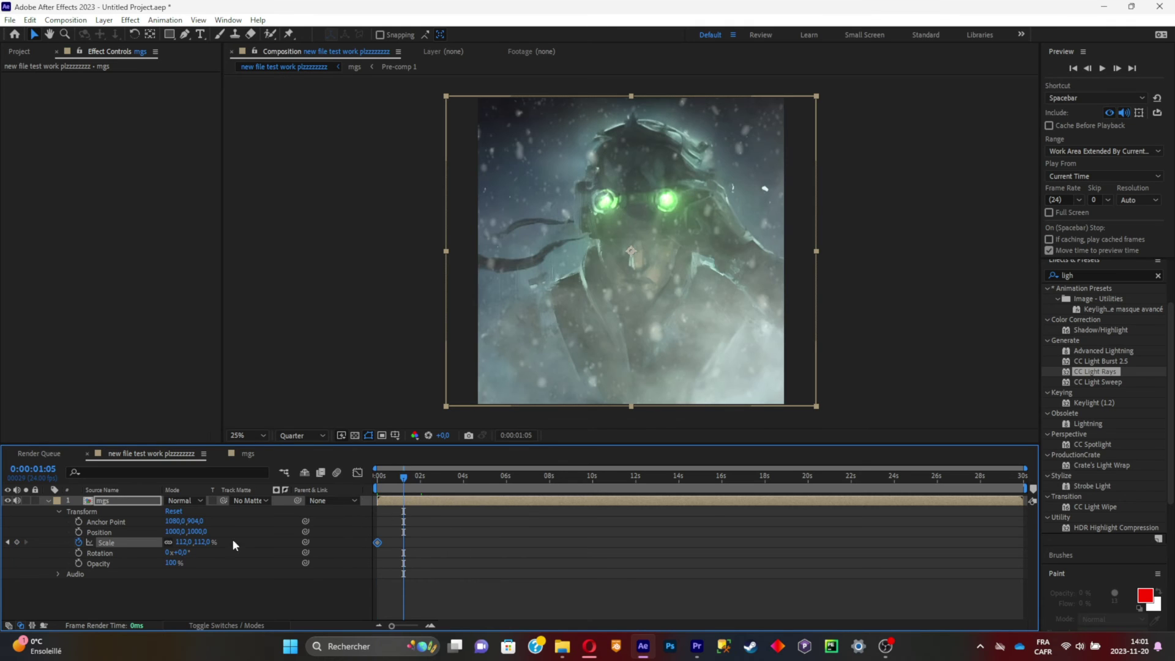
{"action": "left_click", "coordinate": [16, 543]}
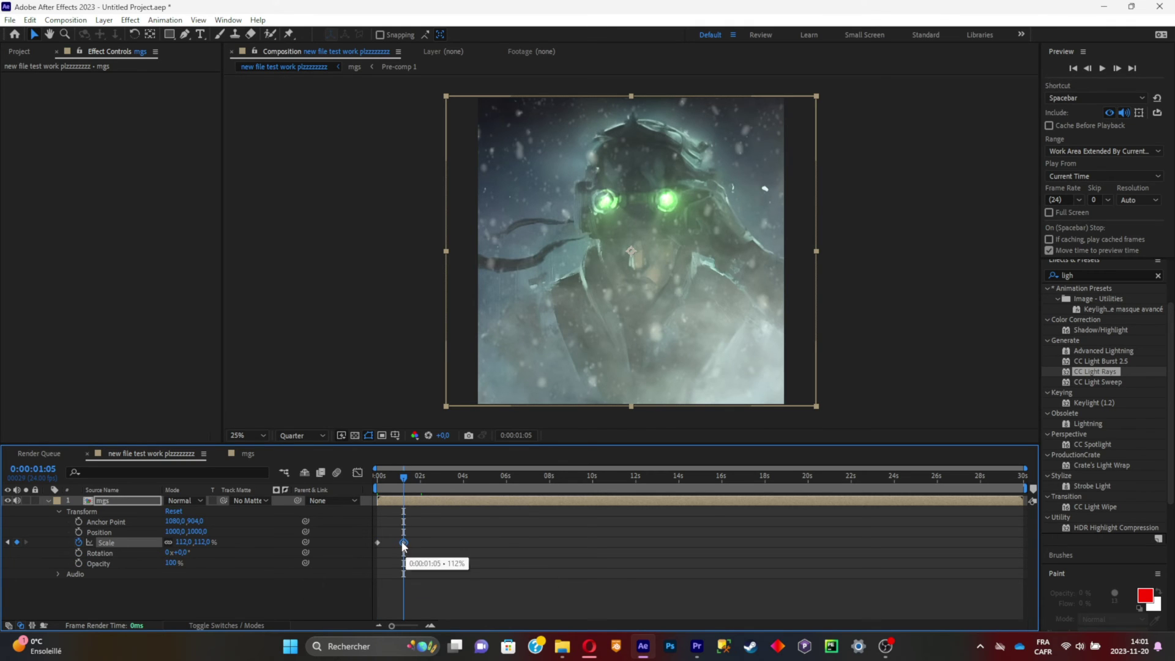
{"action": "left_click_drag", "start_coordinate": [404, 543], "coordinate": [424, 543]}
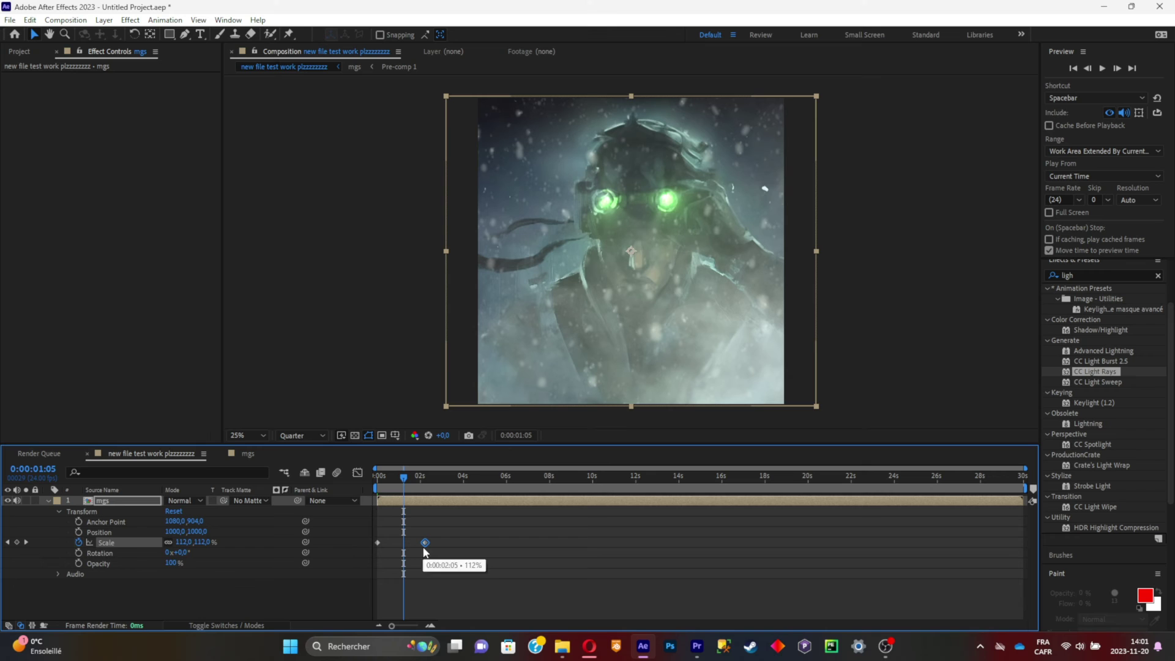
{"action": "left_click", "coordinate": [7, 542]}
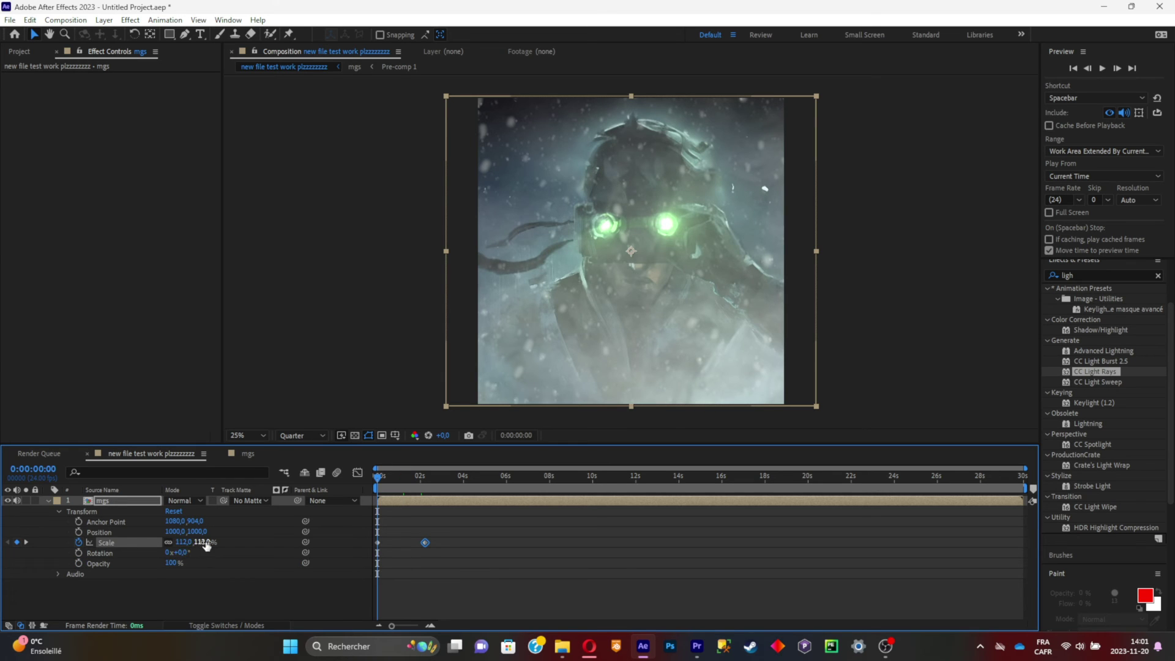
{"action": "left_click_drag", "start_coordinate": [184, 543], "coordinate": [321, 544]}
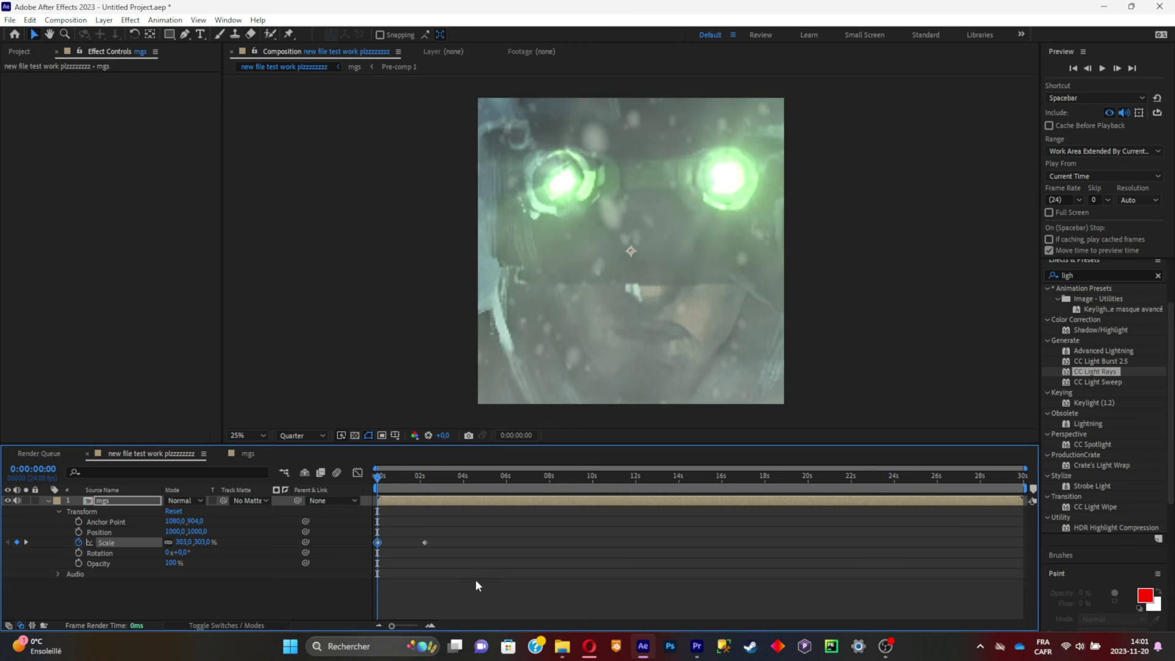
{"action": "left_click_drag", "start_coordinate": [476, 581], "coordinate": [369, 524]}
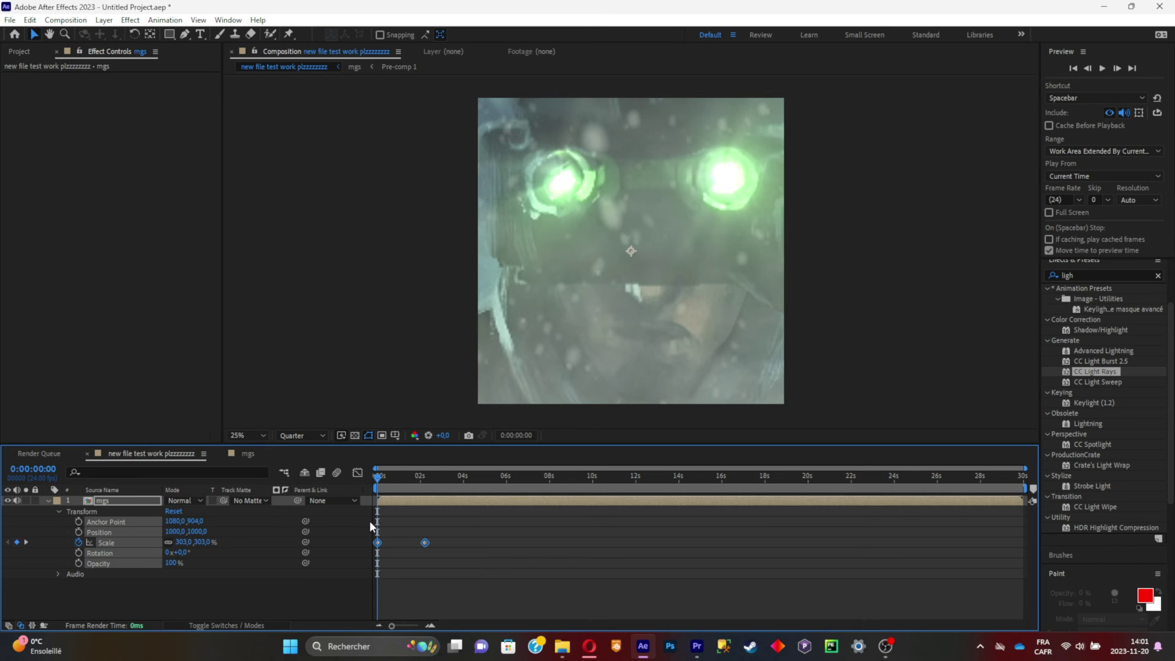
Easy-ease both Scale keyframes with F9, reshape their Graph Editor curve for a smoother slowdown, then preview
{"action": "key", "text": "F9"}
{"action": "left_click", "coordinate": [355, 477]}
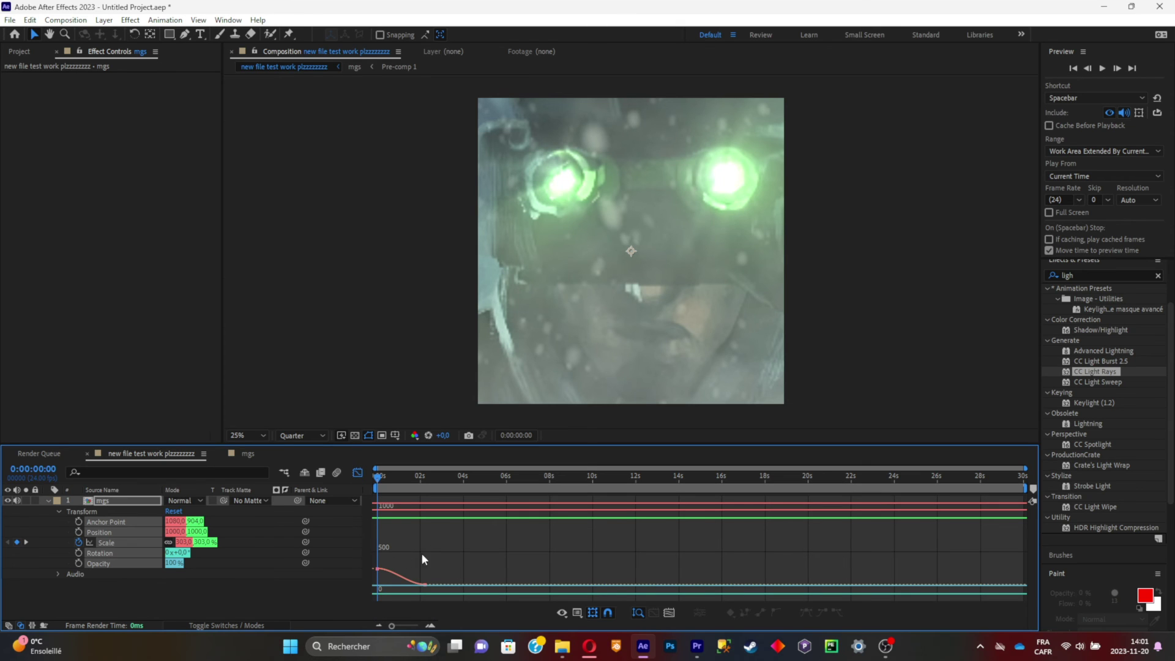
{"action": "left_click_drag", "start_coordinate": [426, 563], "coordinate": [373, 589]}
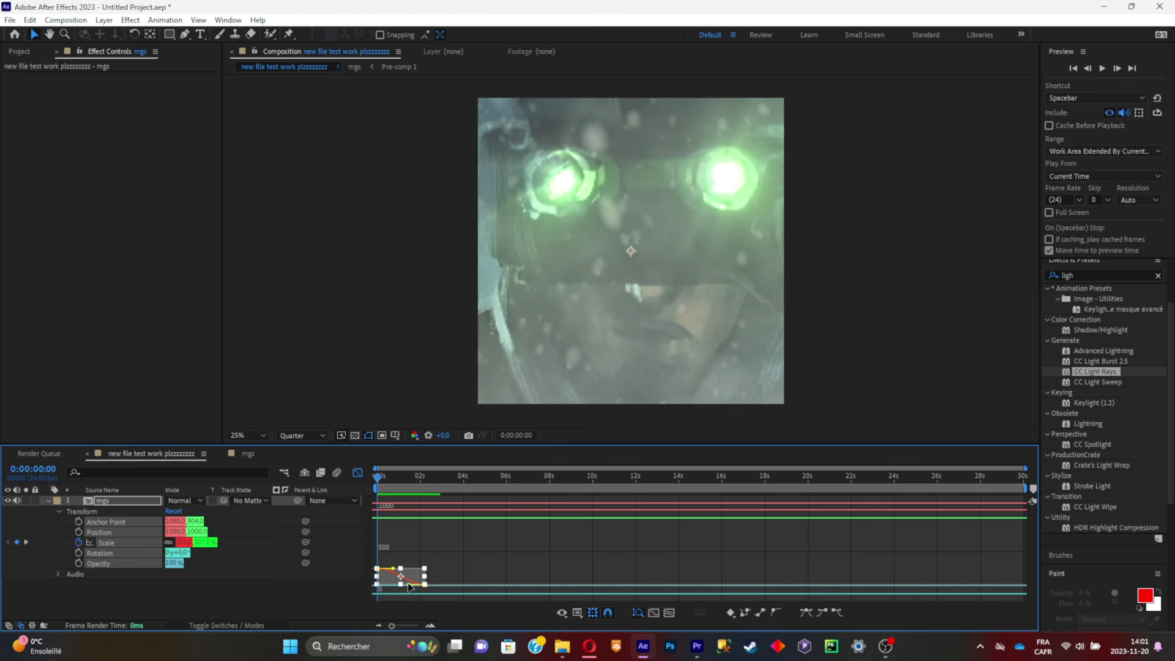
{"action": "left_click_drag", "start_coordinate": [409, 586], "coordinate": [388, 580]}
{"action": "left_click", "coordinate": [357, 472]}
{"action": "key", "text": "space"}
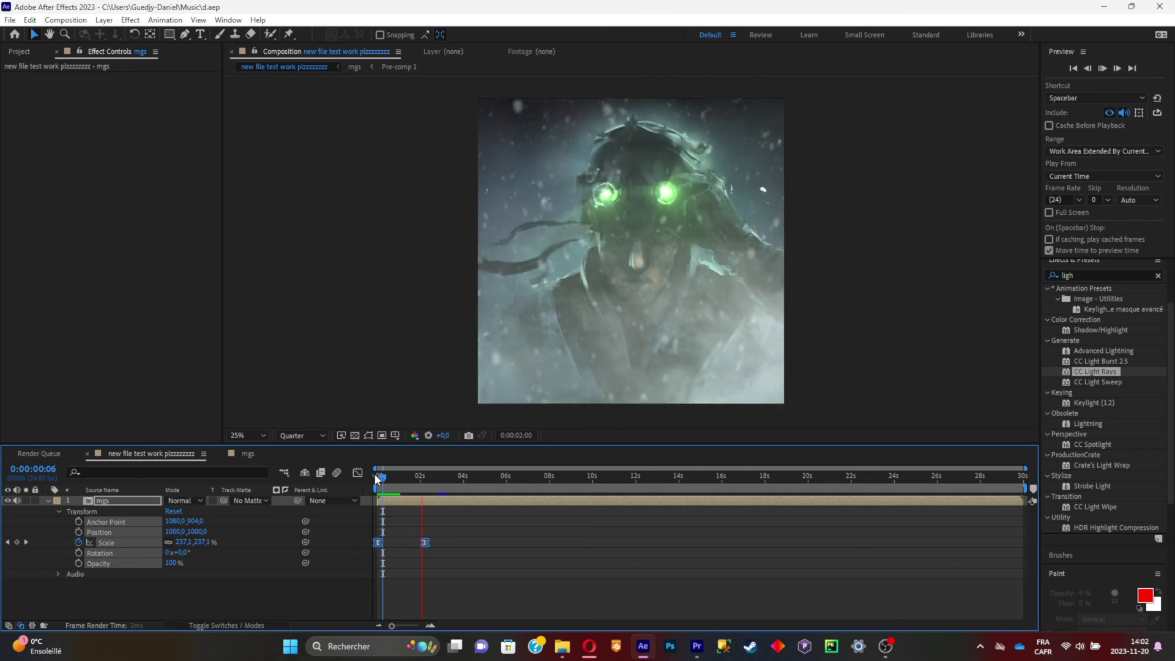
{"action": "key", "text": "space"}
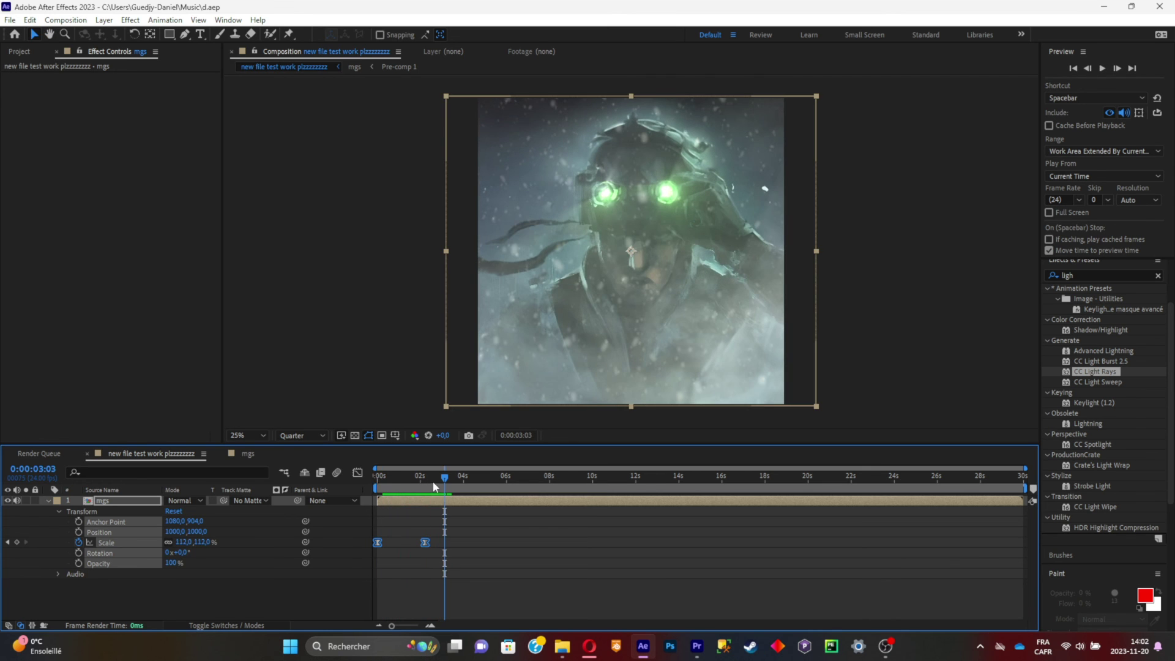
{"action": "key", "text": "space"}
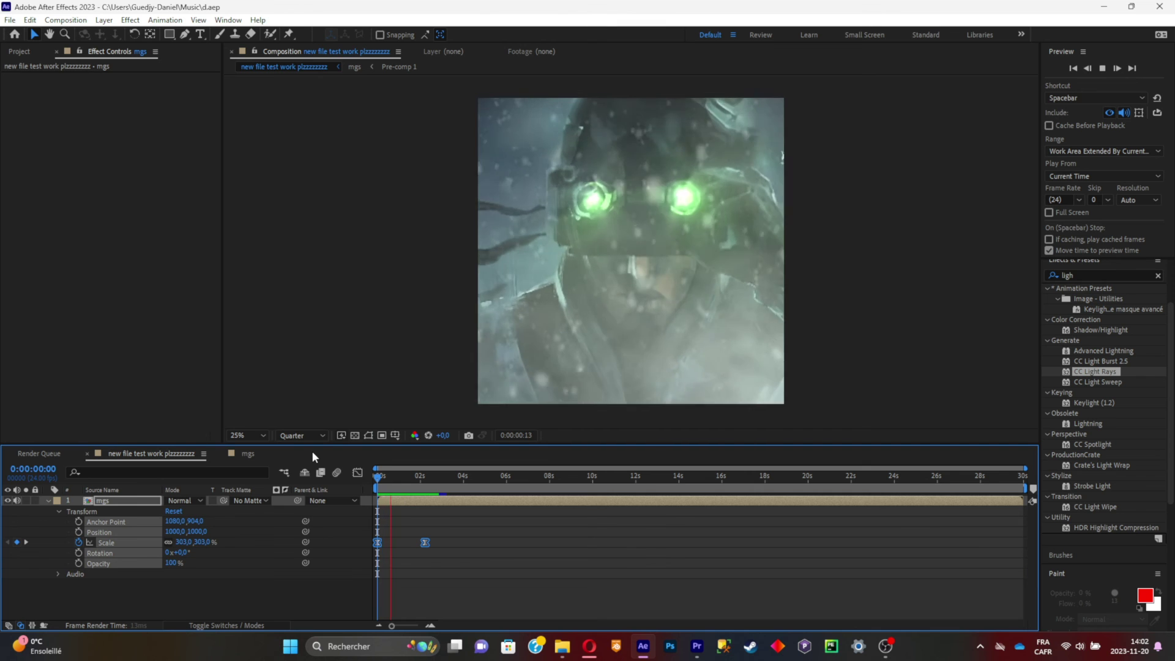
{"action": "key", "text": "space"}
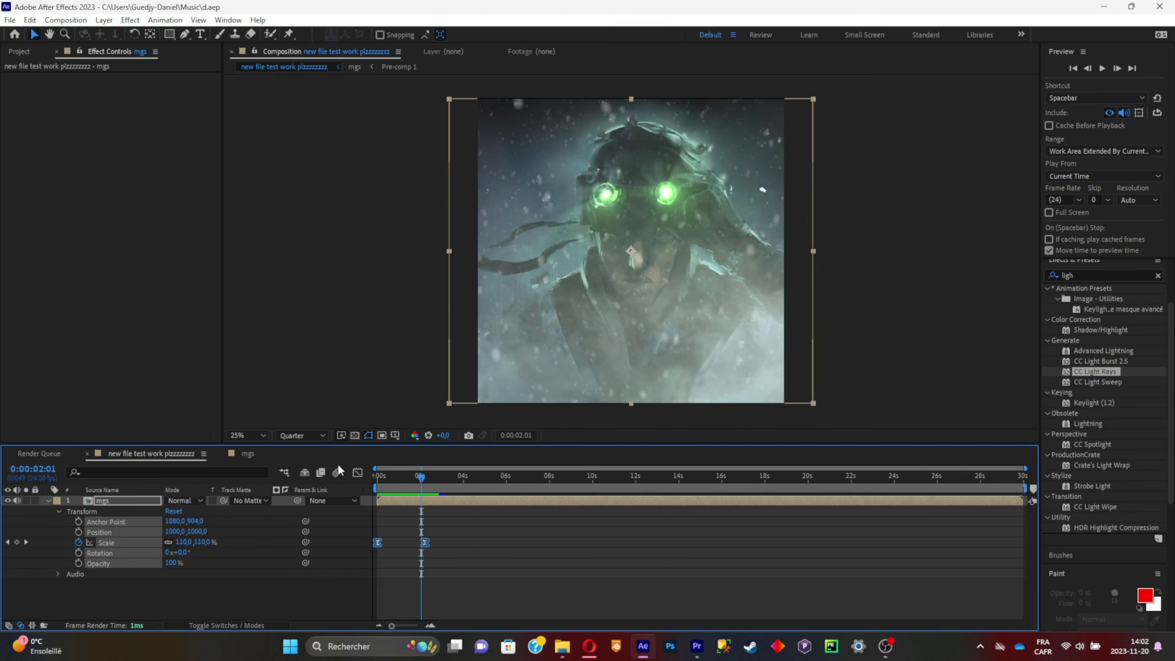
{"action": "left_click_drag", "start_coordinate": [421, 476], "coordinate": [377, 476]}
{"action": "key", "text": "space"}
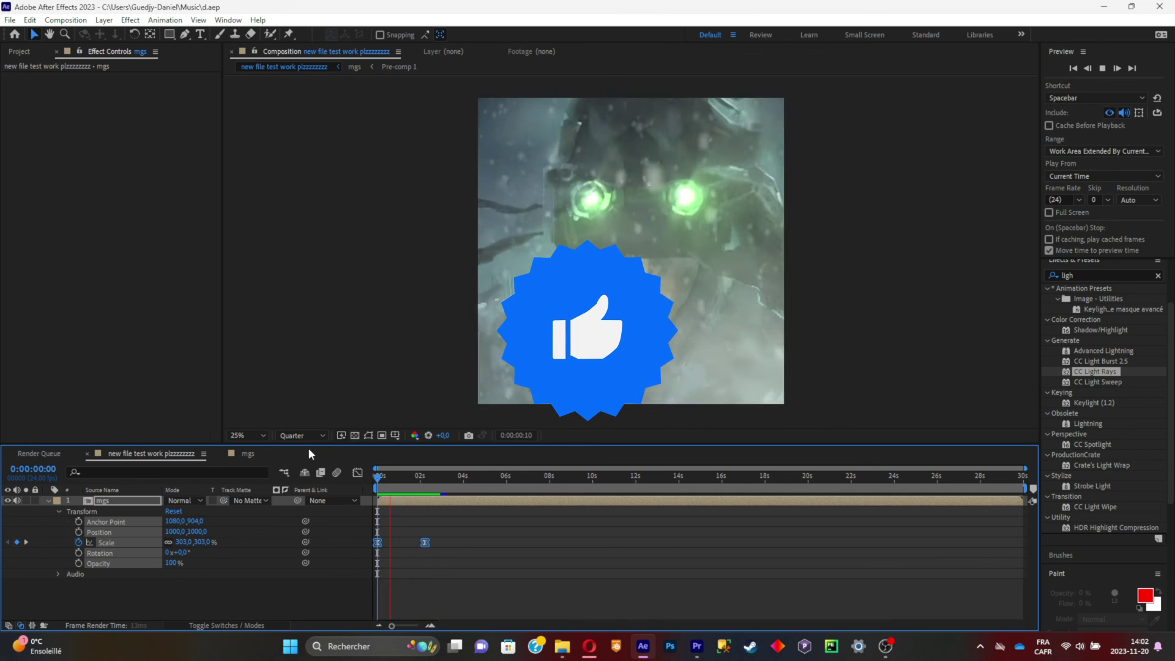
{"action": "key", "text": "space"}
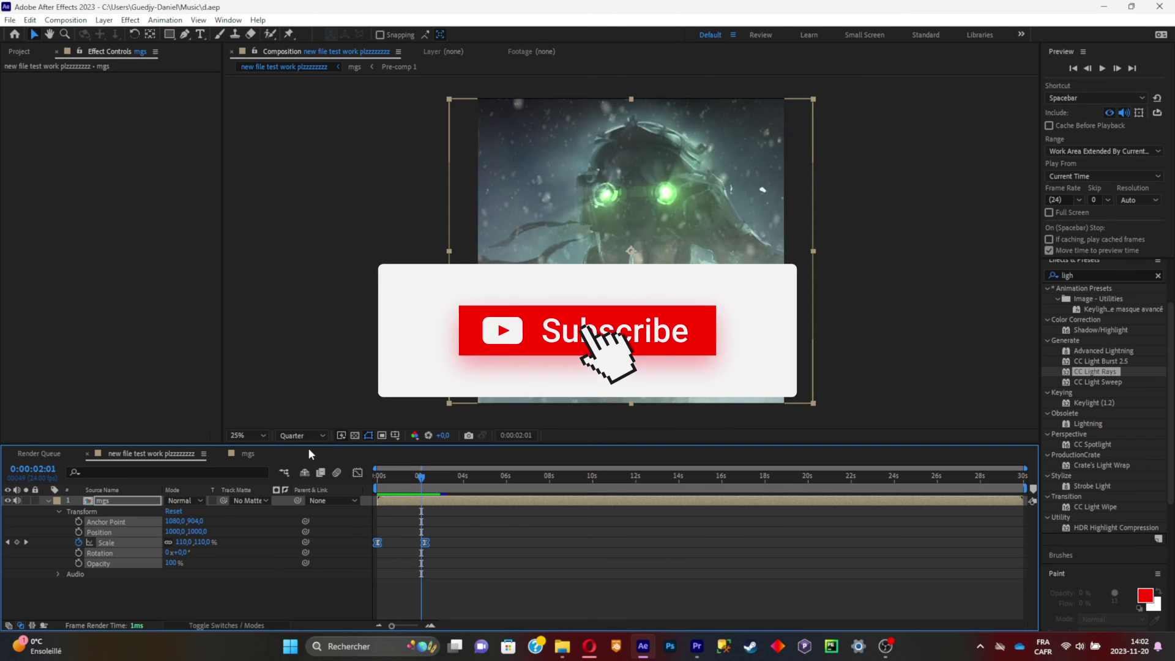